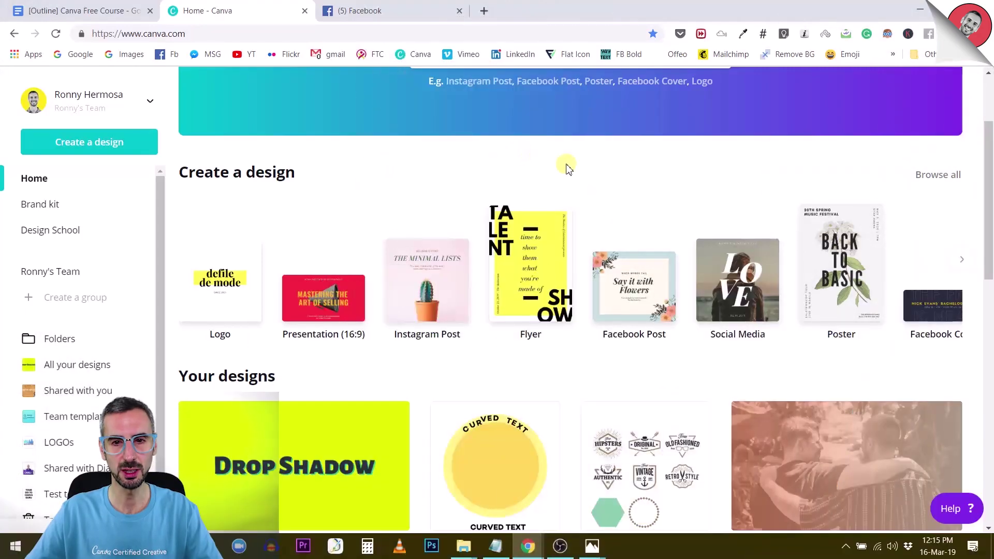
# Create a new blank Logo design at 500 × 500 px from the home-page search suggestions
pyautogui.scroll(-6, 566, 167)
pyautogui.scroll(-6, 620, 212)
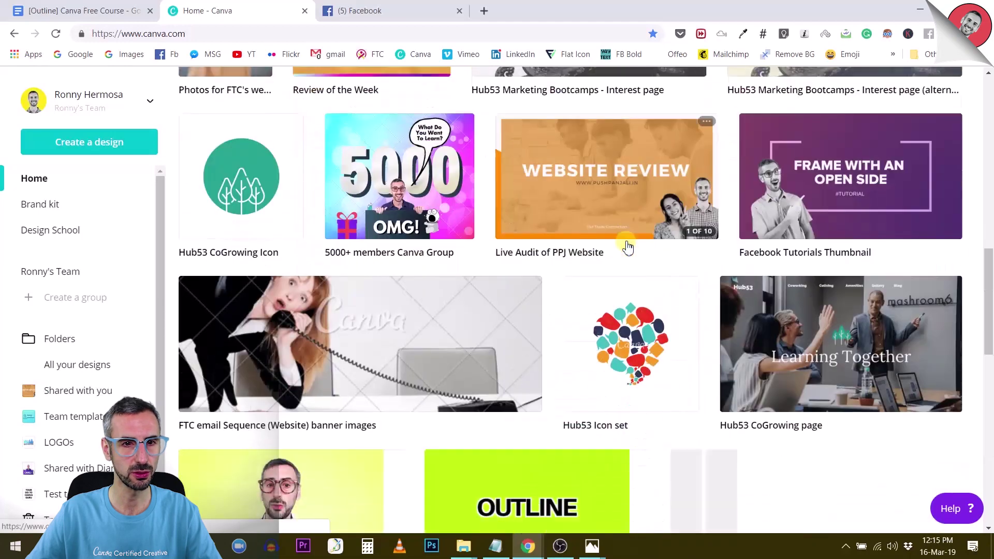
pyautogui.scroll(15, 622, 248)
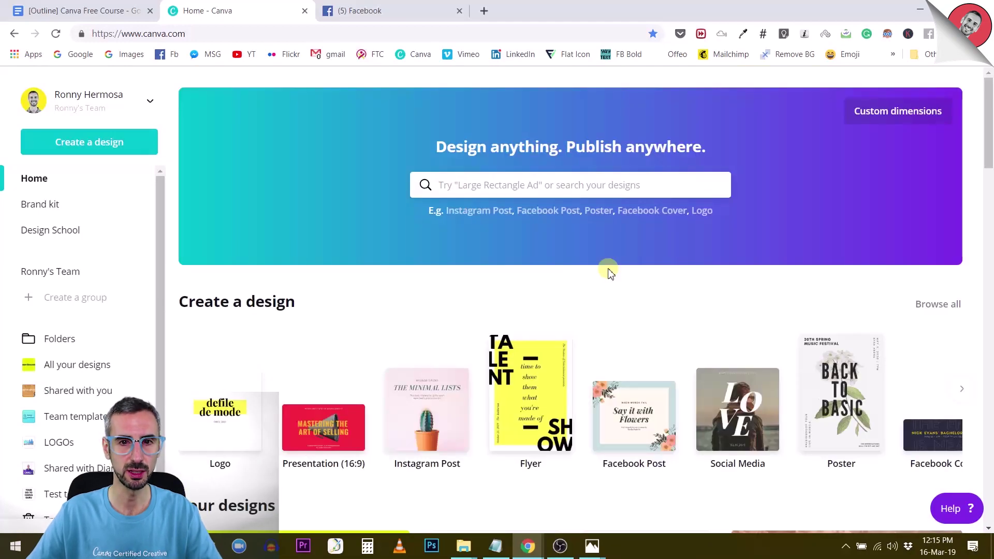
pyautogui.click(603, 187)
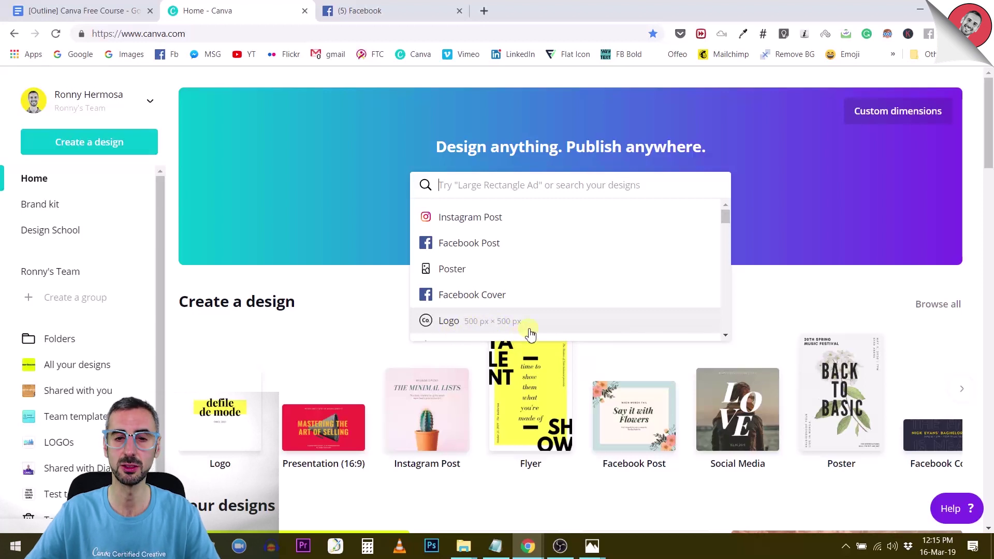
pyautogui.scroll(-1, 470, 311)
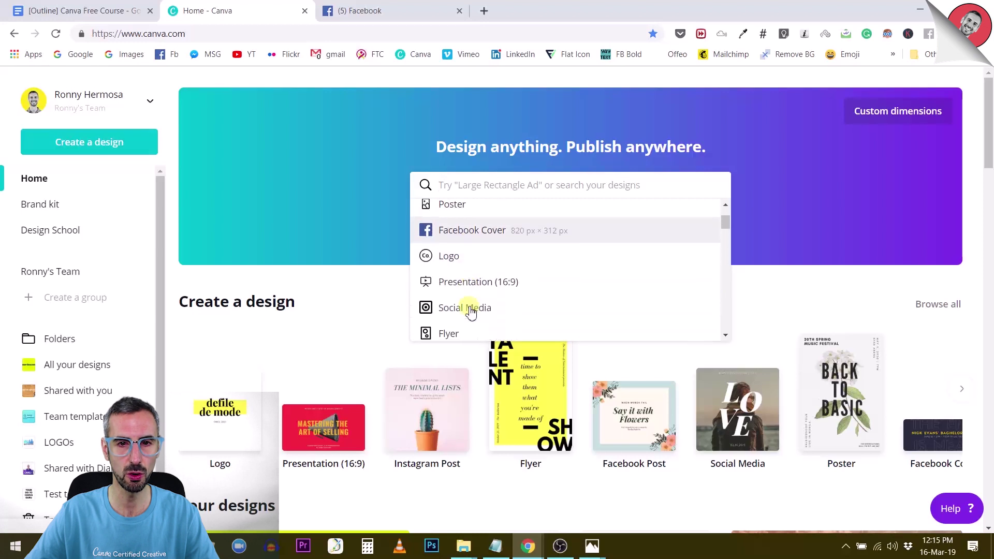
pyautogui.click(464, 258)
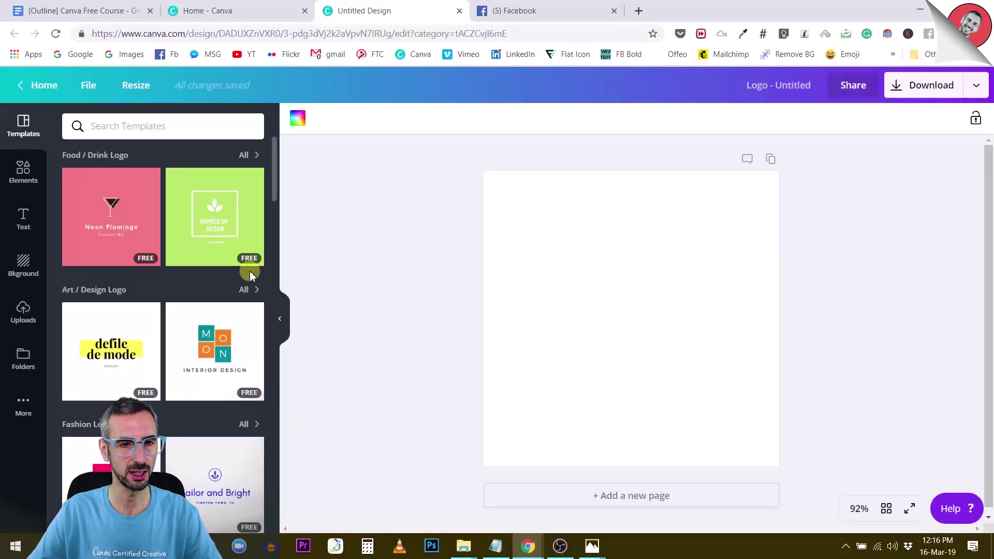
# Apply the Neon Flamingo Cocktail Bar logo template to the page
pyautogui.scroll(-5, 248, 274)
pyautogui.scroll(5, 248, 280)
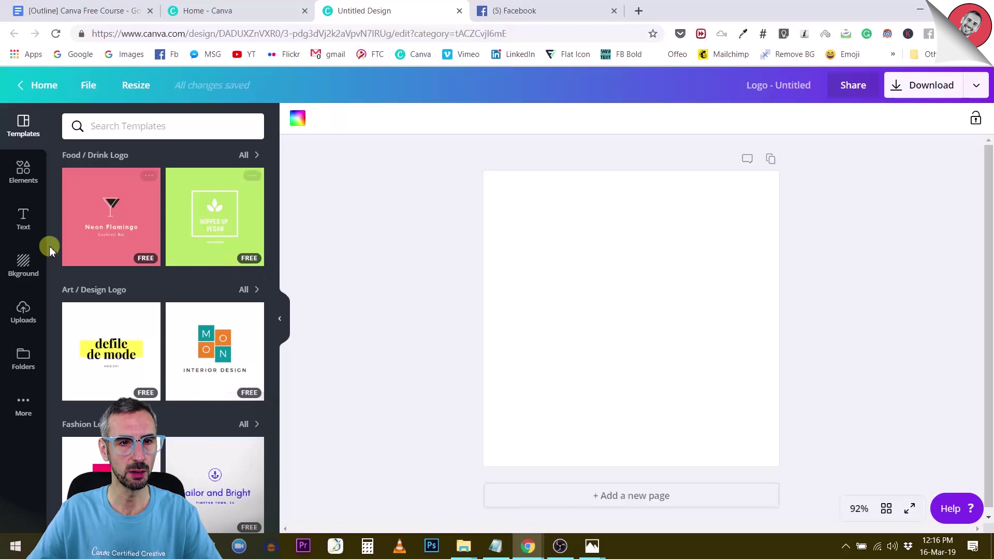
pyautogui.click(110, 222)
# Change the template's pink page background to white
pyautogui.click(635, 300)
pyautogui.click(525, 212)
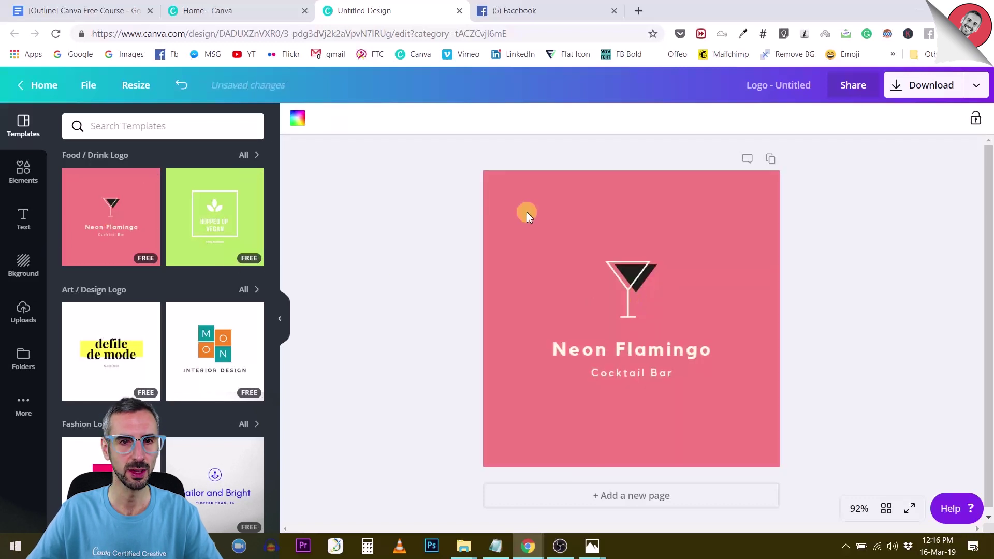
pyautogui.click(298, 118)
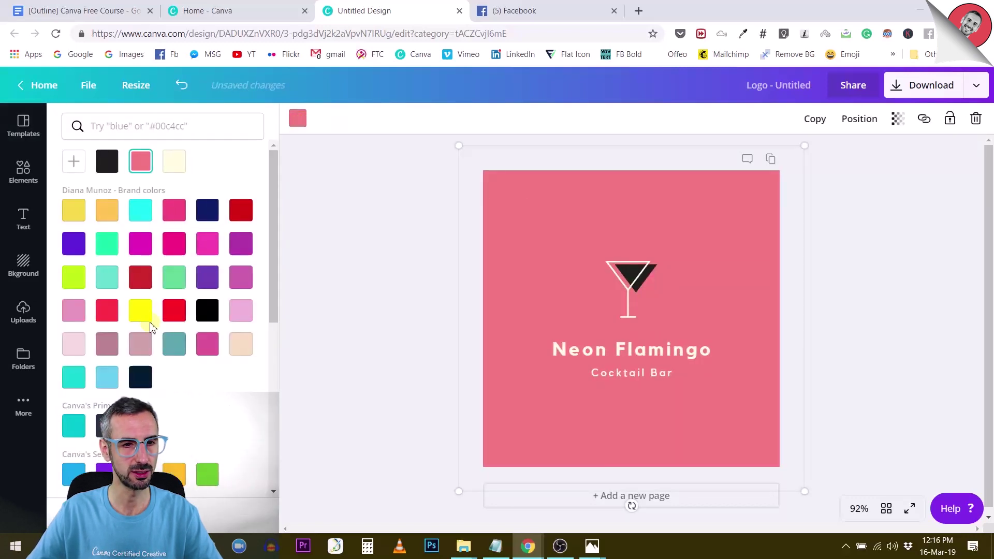
pyautogui.scroll(-3, 151, 326)
pyautogui.scroll(2, 151, 326)
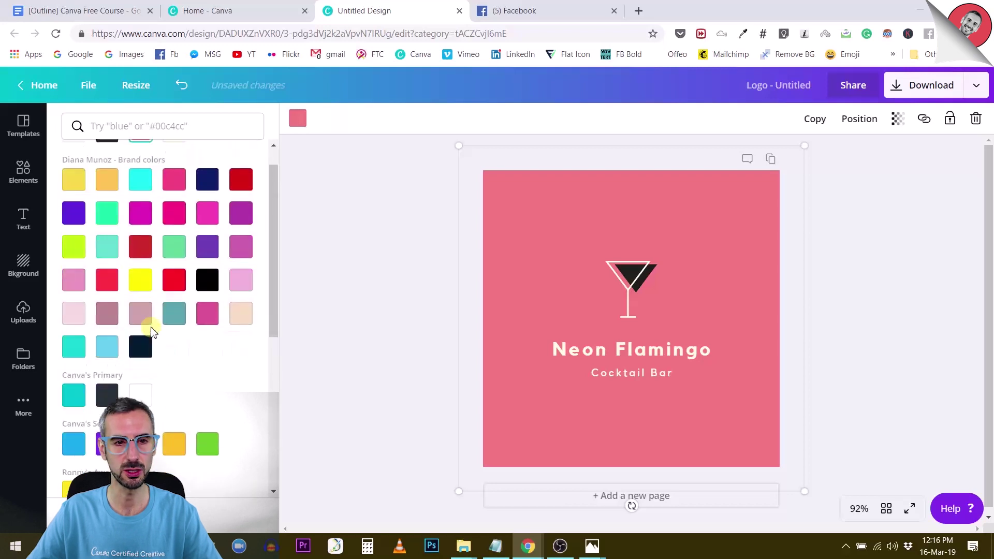
pyautogui.scroll(-2, 154, 331)
pyautogui.click(354, 275)
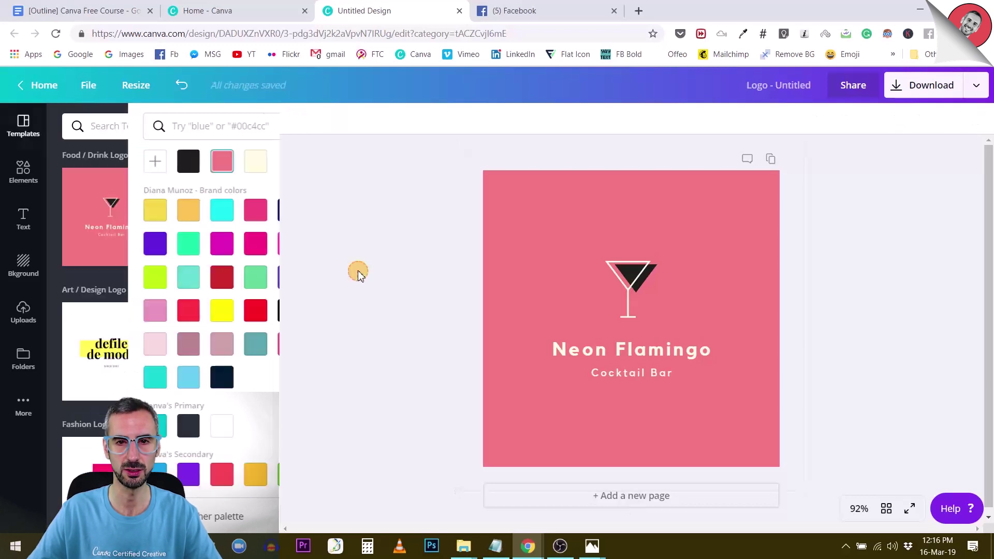
pyautogui.click(583, 192)
pyautogui.click(299, 121)
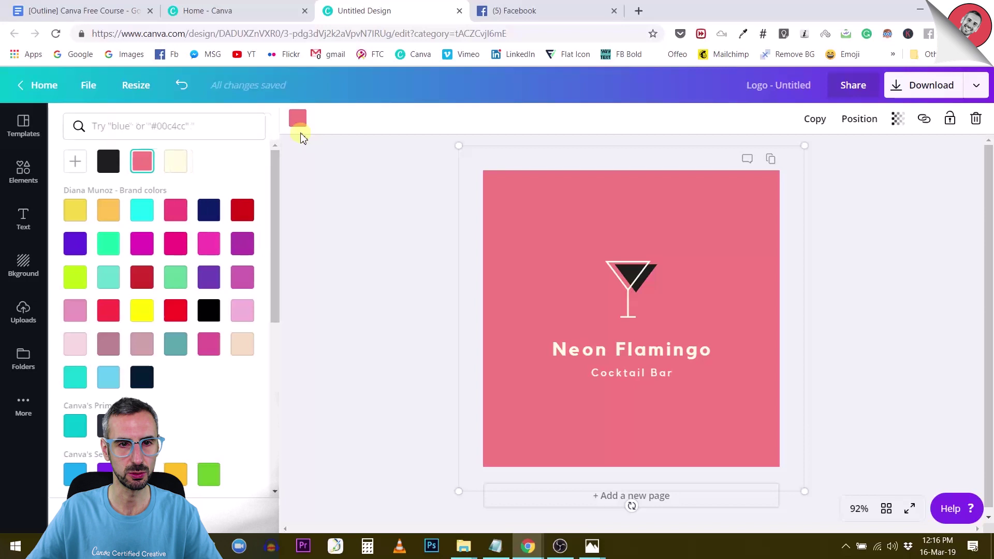
pyautogui.press('Delete')
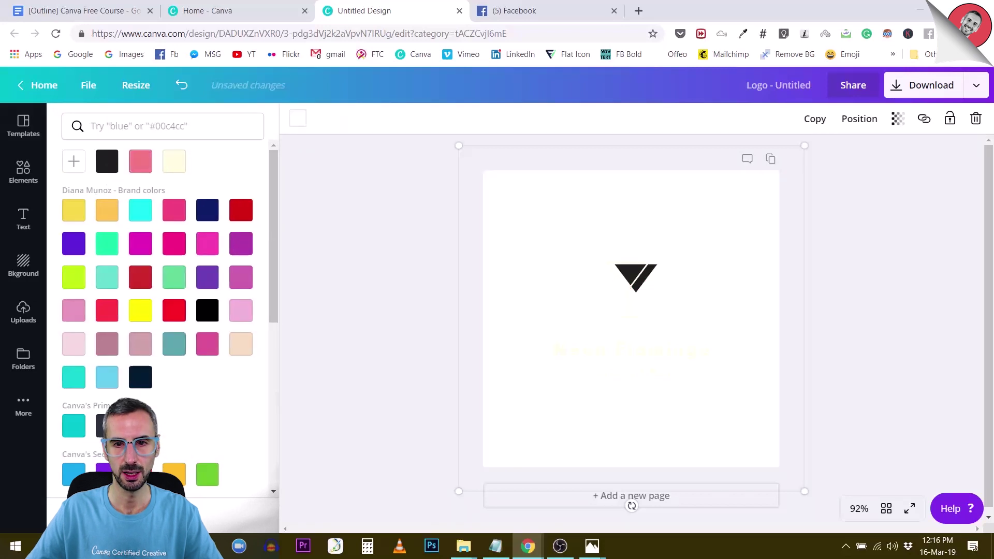
# Make the Neon Flamingo and Cocktail Bar text dark
pyautogui.click(567, 357)
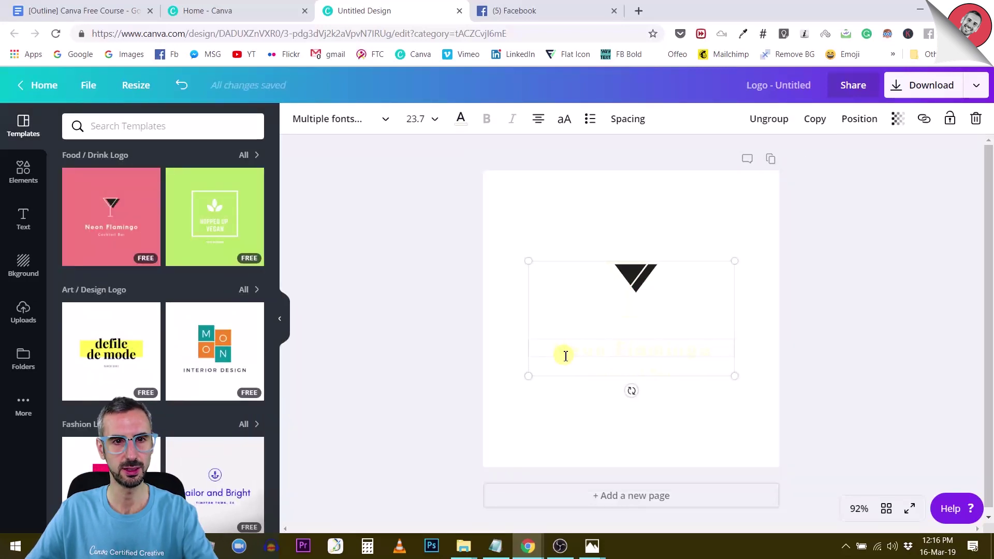
pyautogui.doubleClick(568, 357)
pyautogui.click(463, 124)
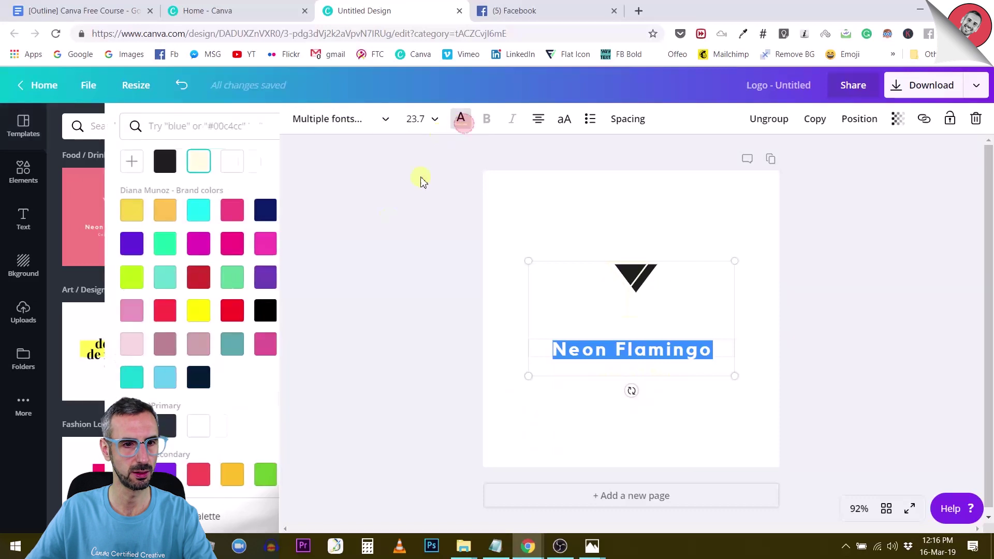
pyautogui.click(368, 294)
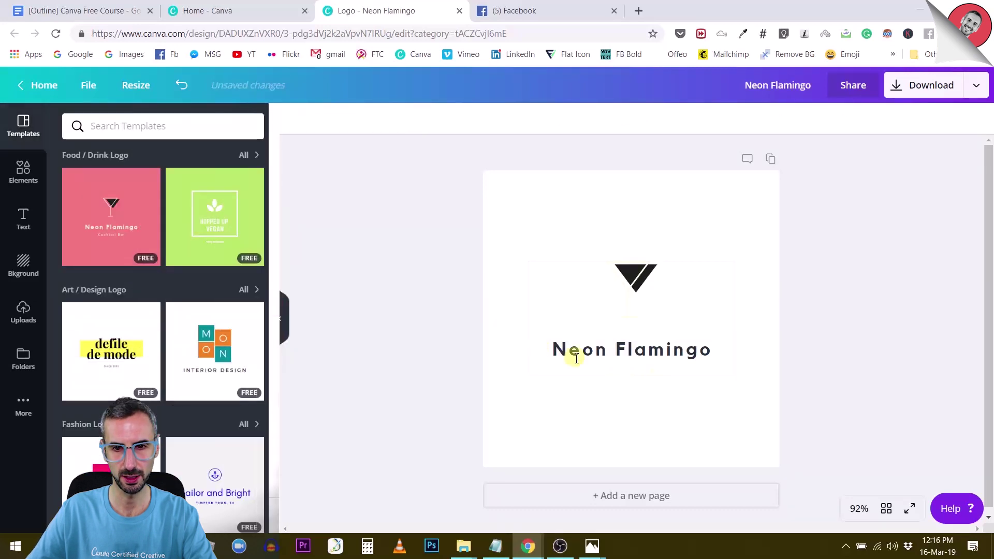
pyautogui.click(623, 368)
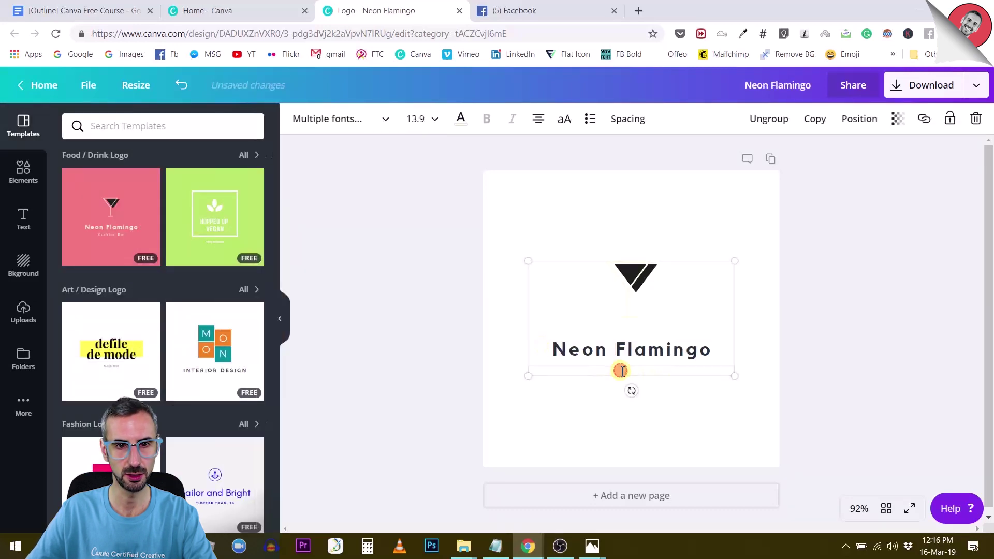
pyautogui.click(461, 119)
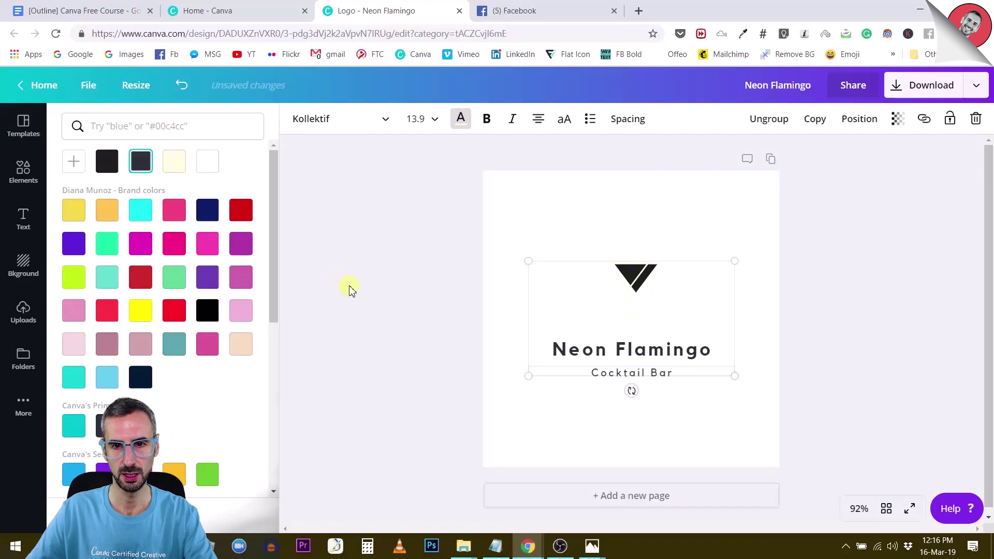
pyautogui.click(351, 290)
# Ungroup the logo and delete the triangle cocktail-glass graphic
pyautogui.click(623, 284)
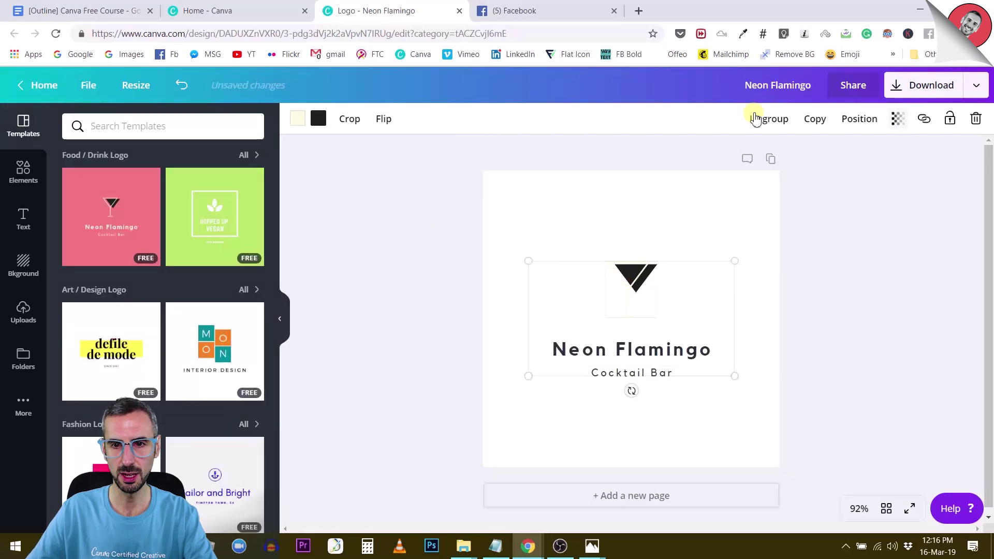
pyautogui.click(762, 120)
pyautogui.moveTo(556, 214); pyautogui.dragTo(667, 306)
pyautogui.press('Delete')
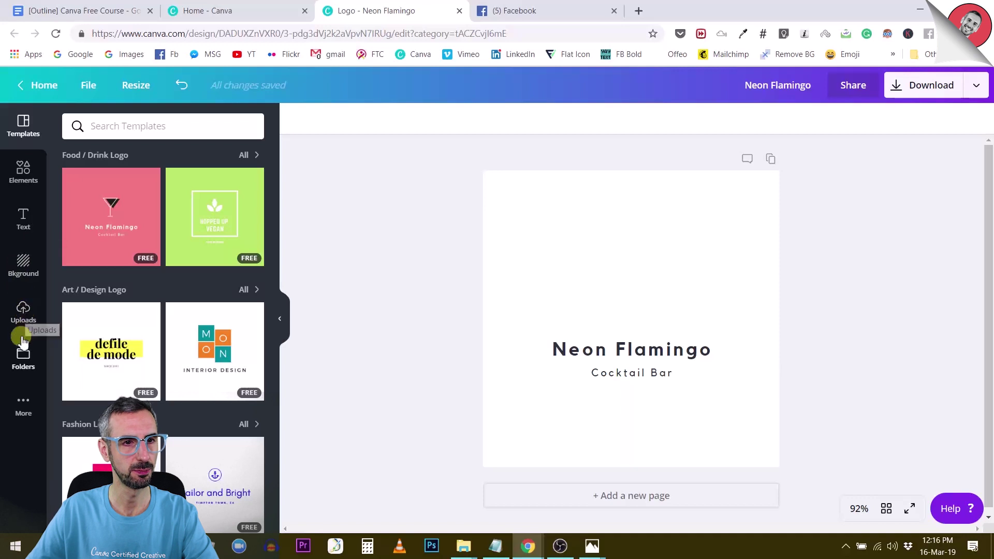
# Add a circle frame from Elements, shrink it and centre it above the Neon Flamingo text
pyautogui.click(14, 184)
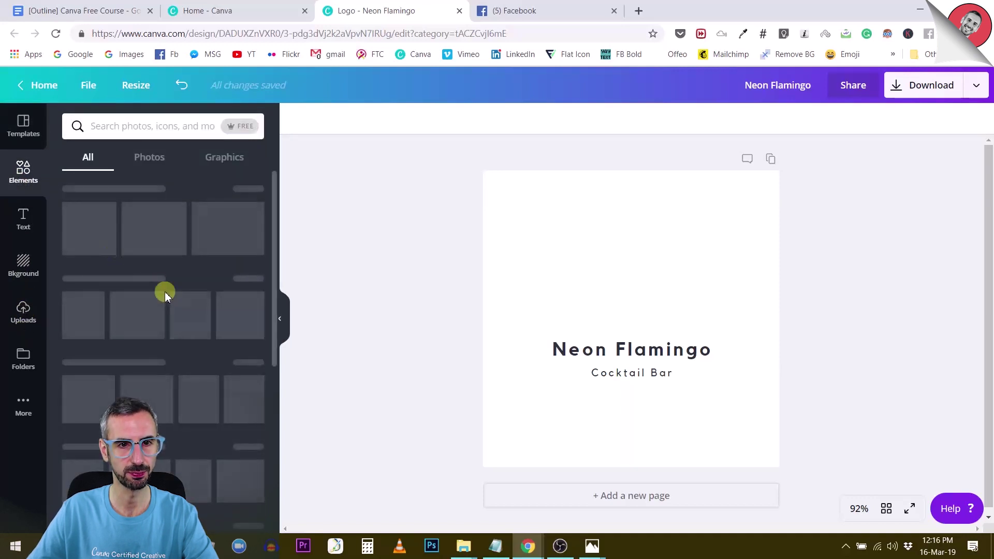
pyautogui.scroll(-3, 155, 280)
pyautogui.scroll(-6, 141, 267)
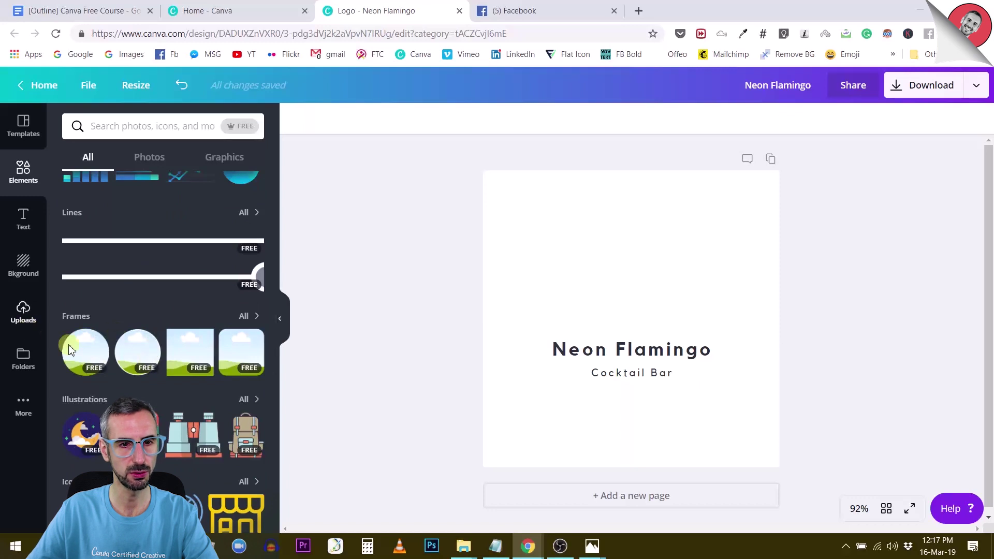
pyautogui.click(130, 346)
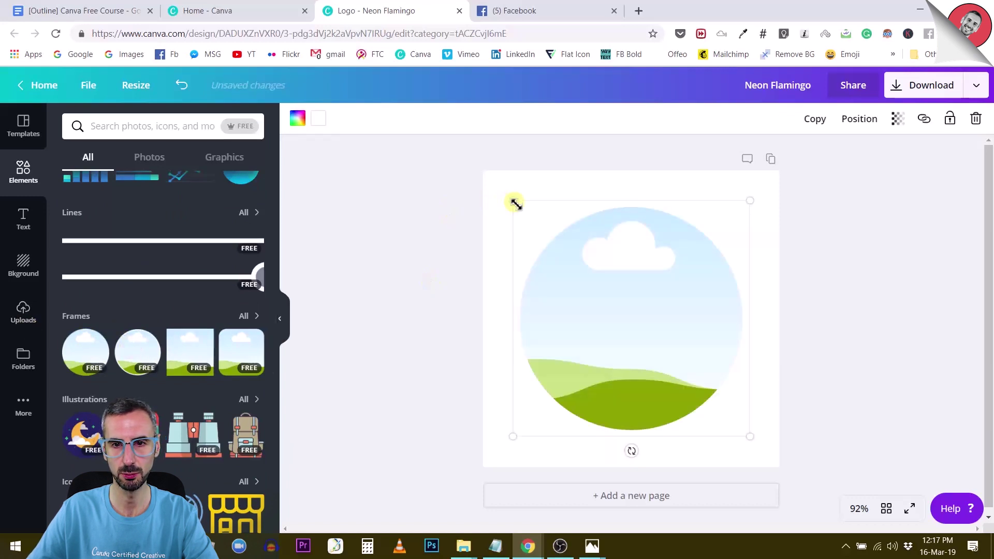
pyautogui.moveTo(515, 202); pyautogui.dragTo(630, 318)
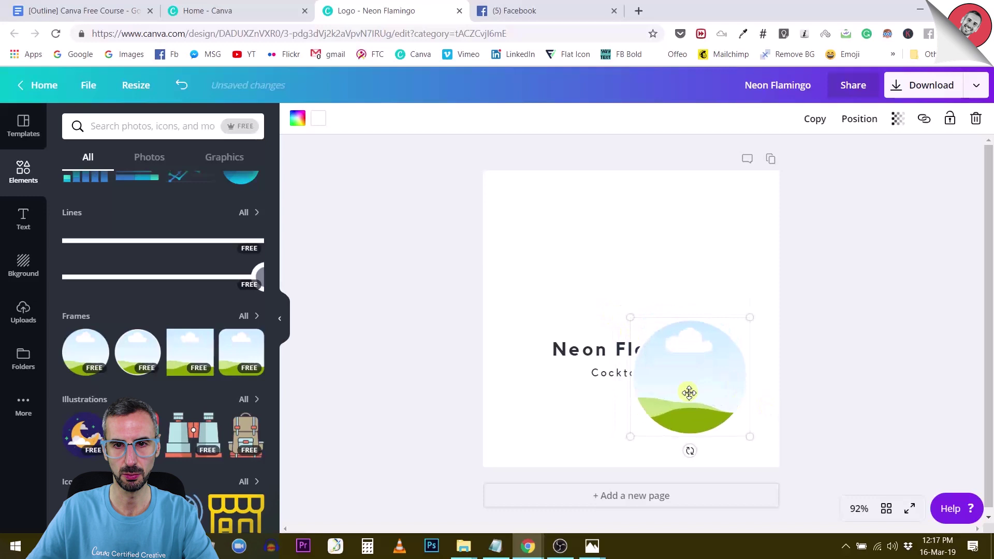
pyautogui.moveTo(689, 393); pyautogui.dragTo(631, 269)
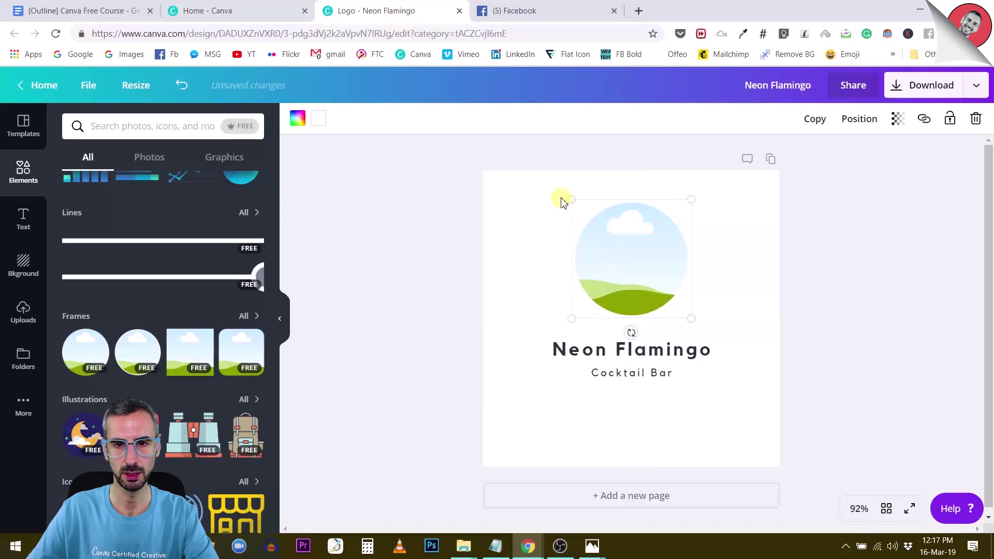
pyautogui.moveTo(563, 202); pyautogui.dragTo(626, 268)
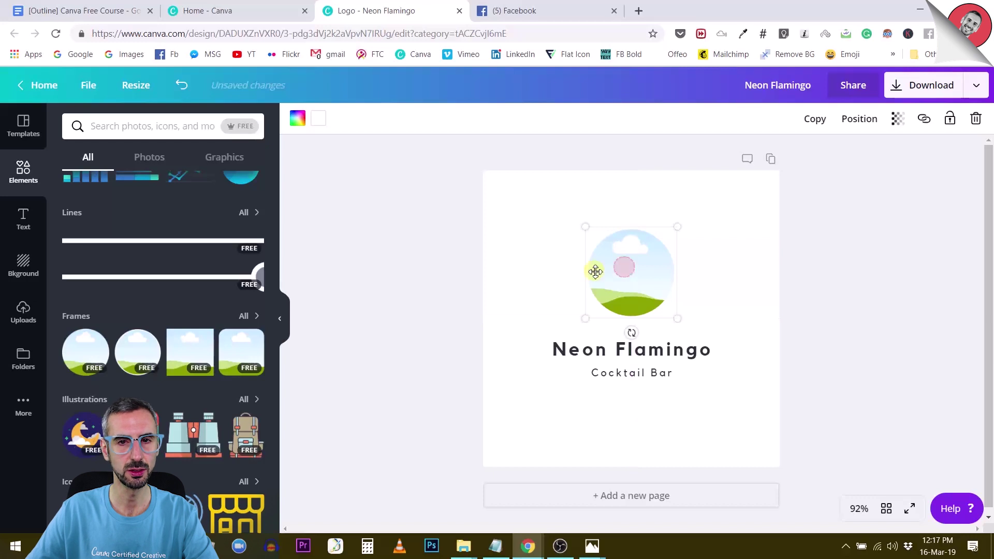
# Give the circle frame a dark outline colour
pyautogui.click(318, 120)
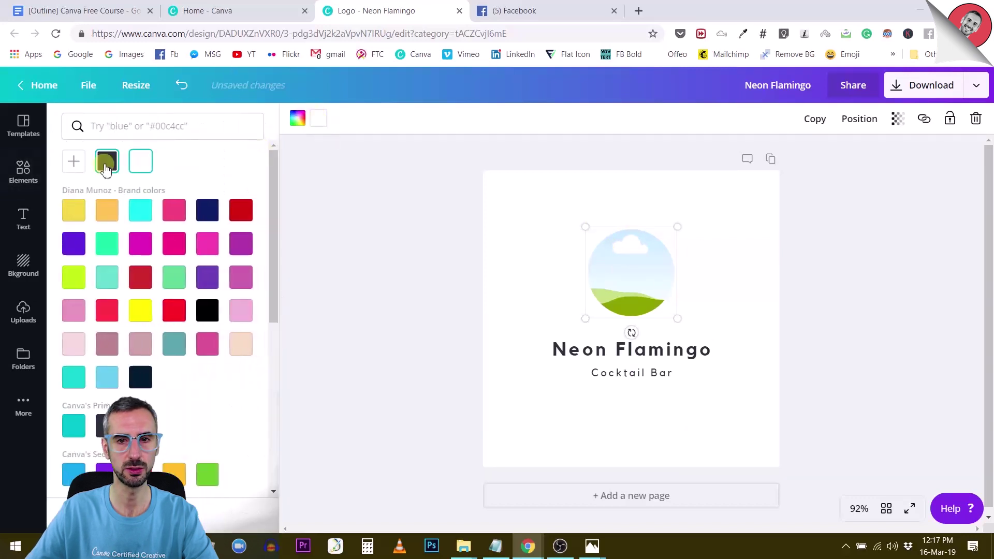
pyautogui.click(106, 163)
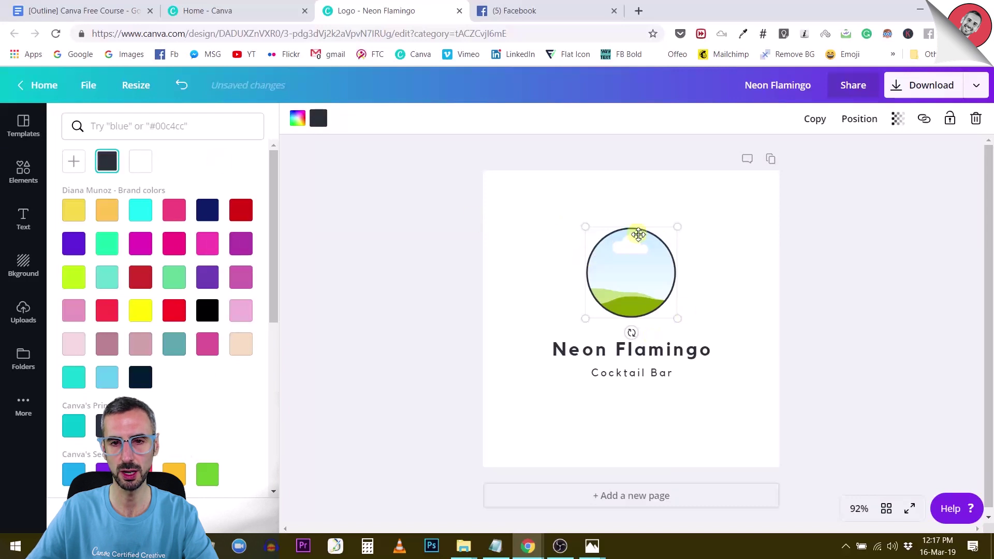
pyautogui.click(529, 285)
pyautogui.click(23, 173)
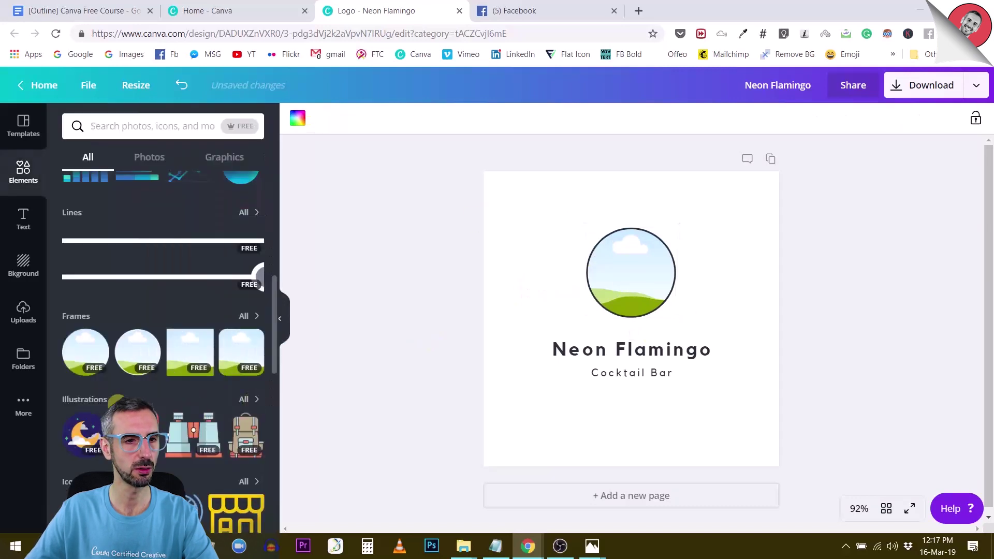
# Drop the yellow-background headshot from Uploads into the circle frame
pyautogui.click(24, 314)
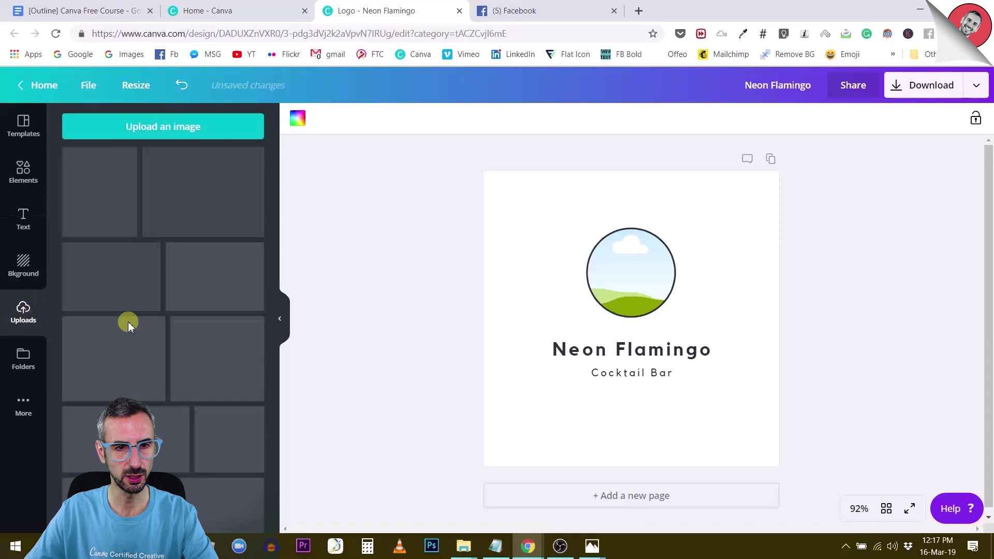
pyautogui.scroll(-5, 178, 337)
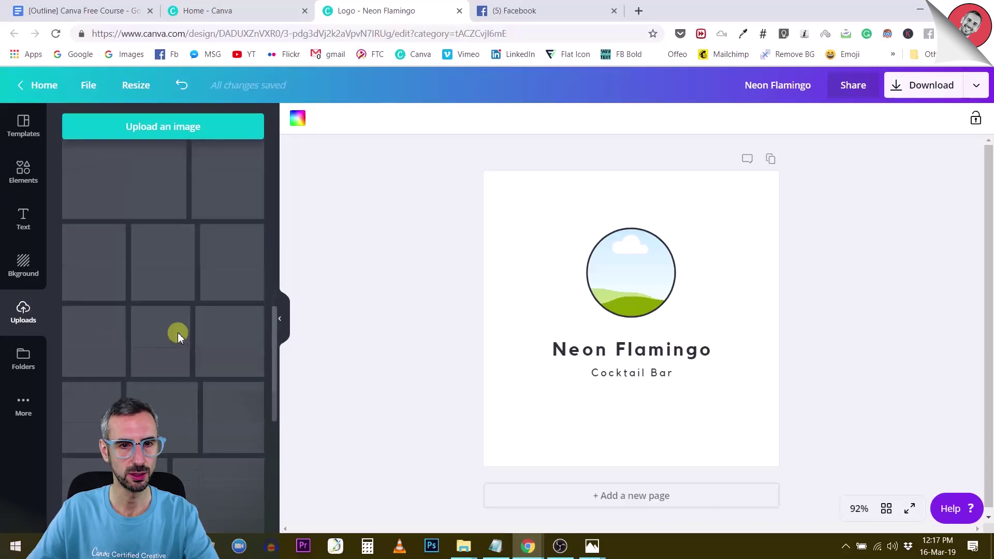
pyautogui.scroll(-5, 213, 248)
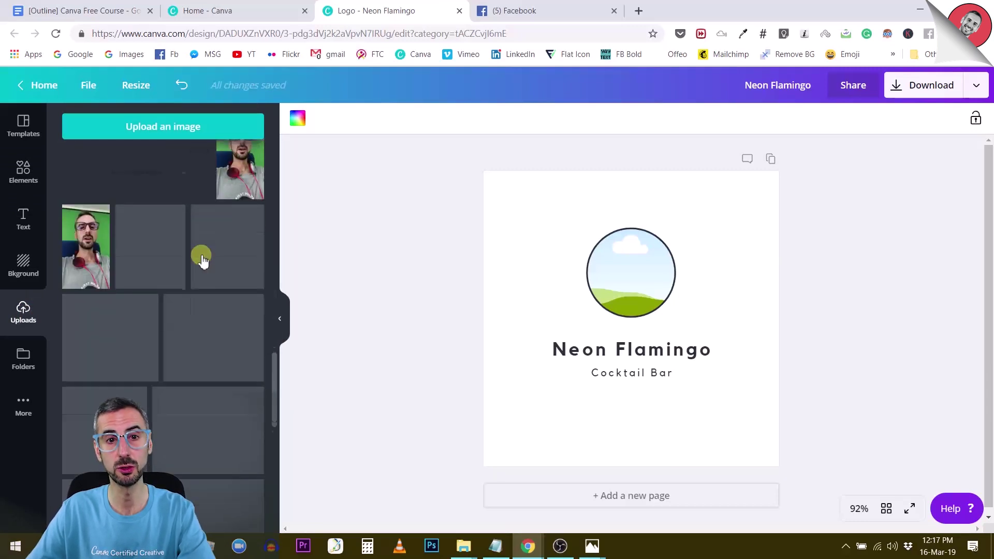
pyautogui.moveTo(228, 341); pyautogui.dragTo(631, 272)
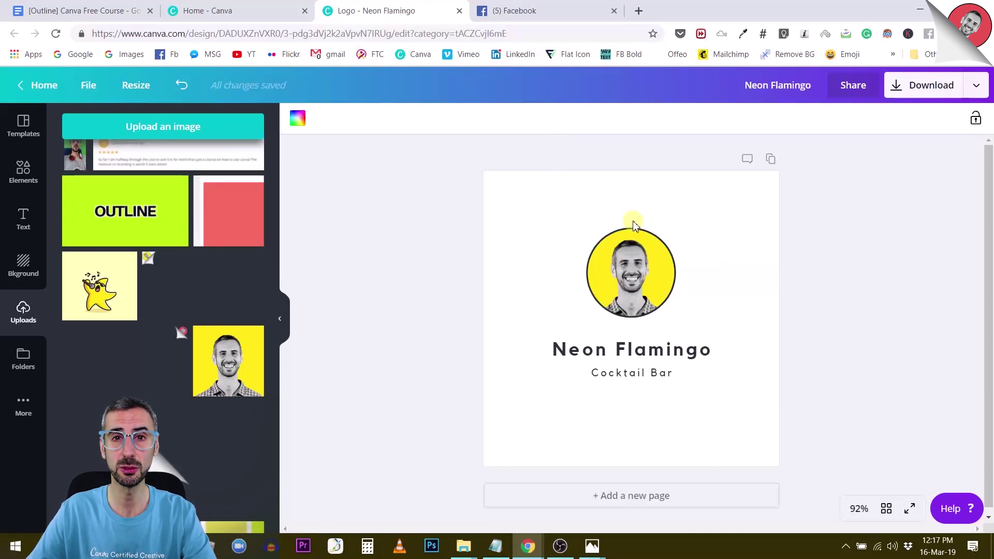
pyautogui.click(533, 16)
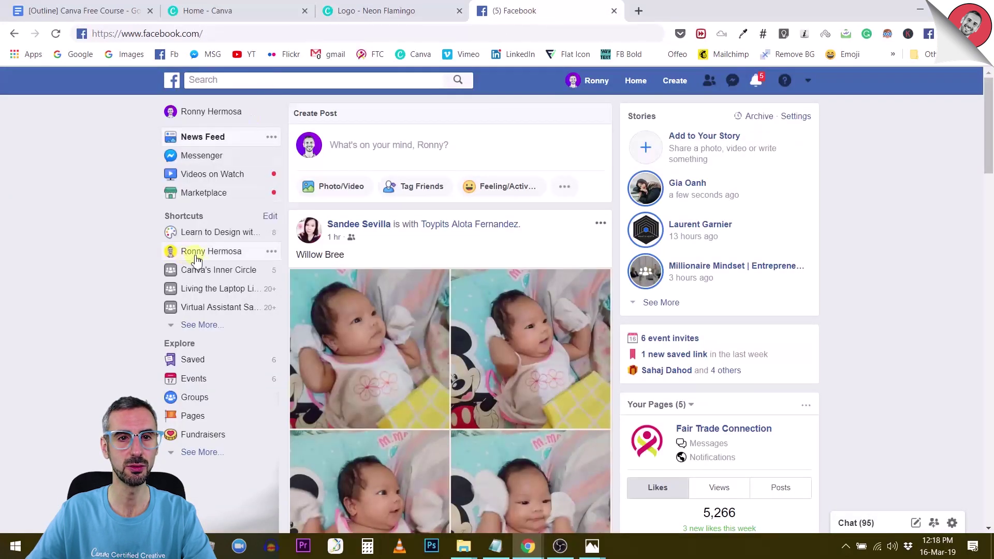
pyautogui.click(200, 252)
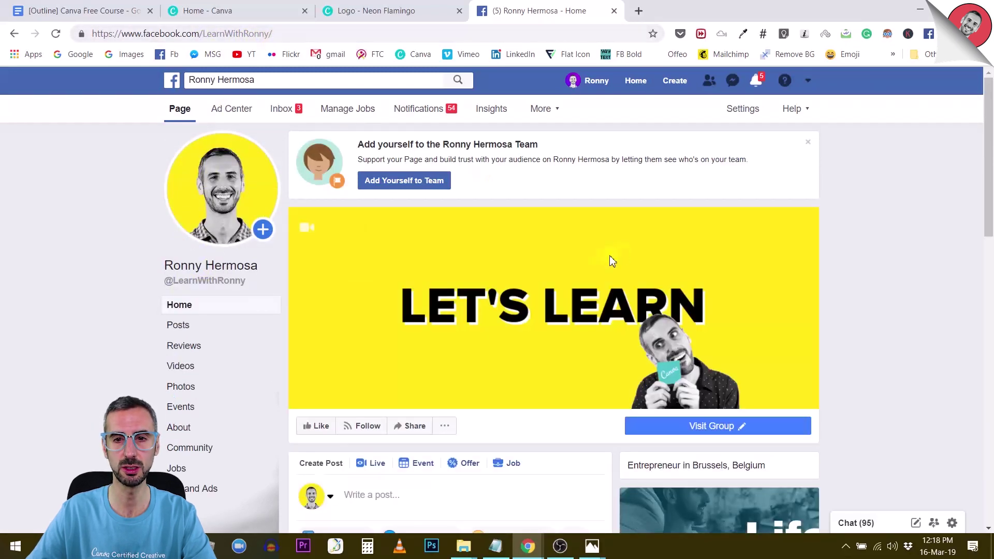
pyautogui.scroll(-10, 569, 253)
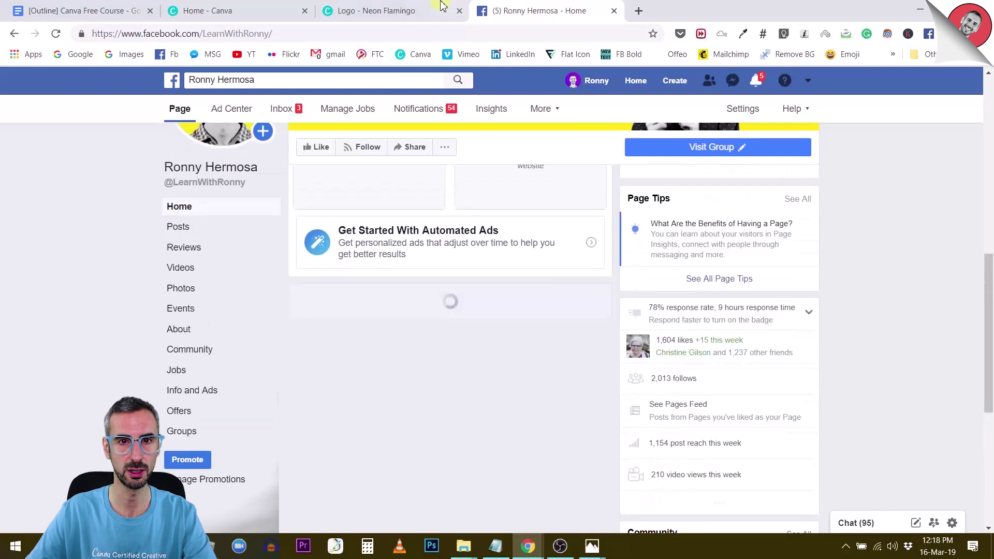
pyautogui.hotkey('ctrl', 'shift', 'Tab')
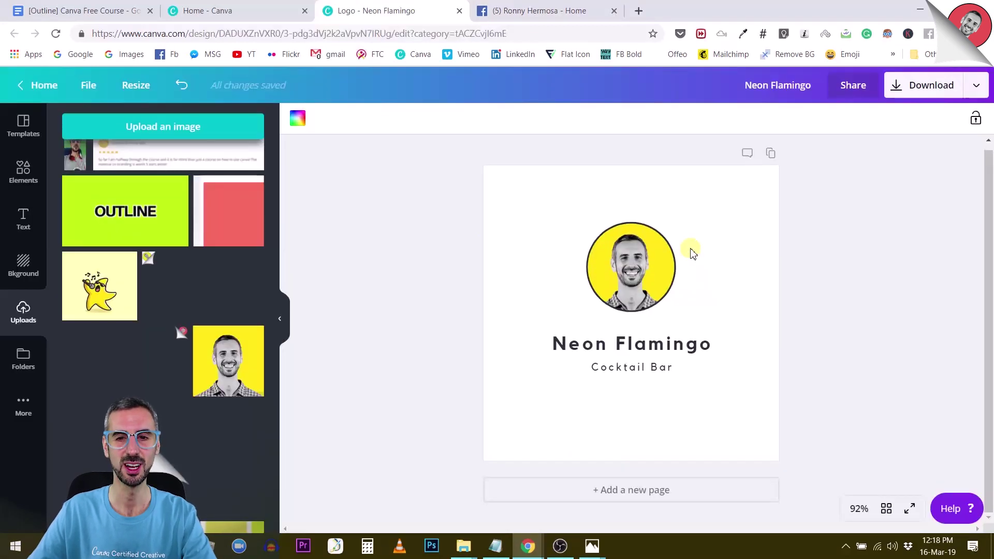
# Replace the Neon Flamingo title text with the brand name
pyautogui.click(629, 277)
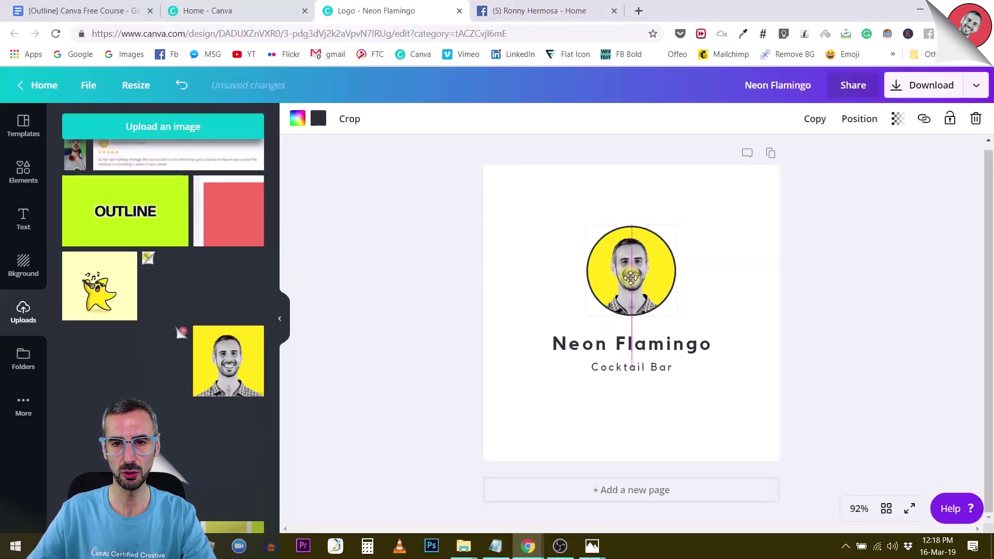
pyautogui.click(610, 339)
pyautogui.hotkey('ctrl', 'a')
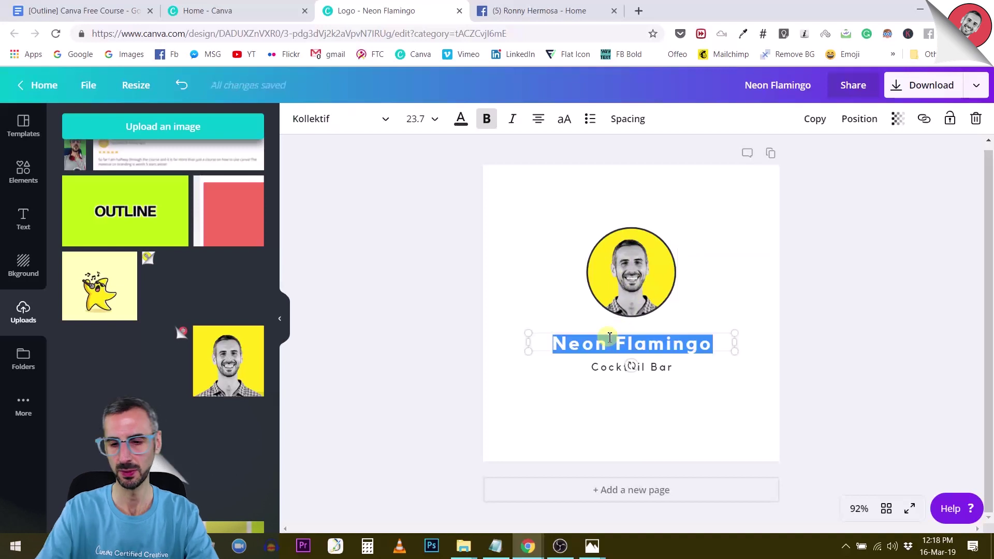
pyautogui.write('Lear')
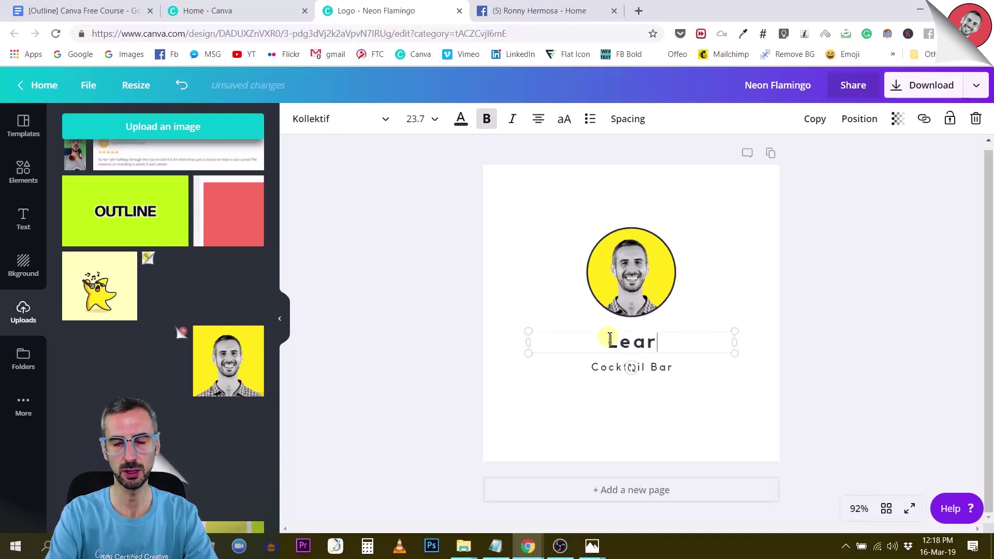
pyautogui.write('n With')
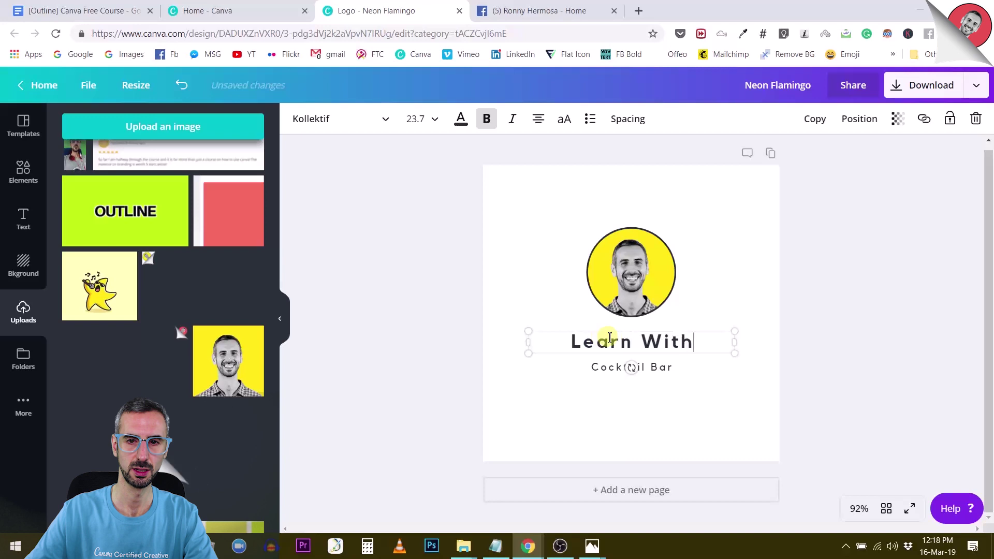
pyautogui.write(' Ronny')
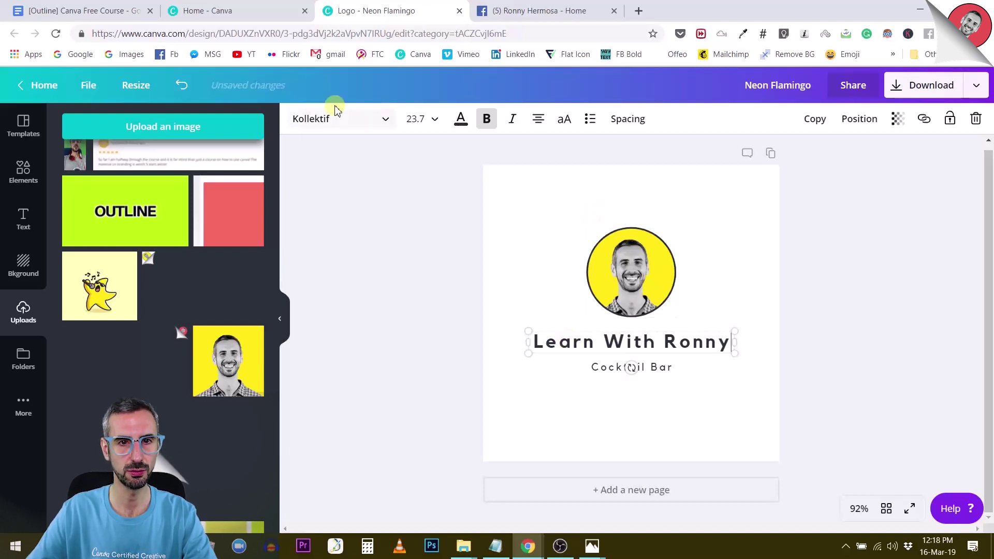
# Set the title font to Campton and its letter spacing to 30
pyautogui.click(322, 124)
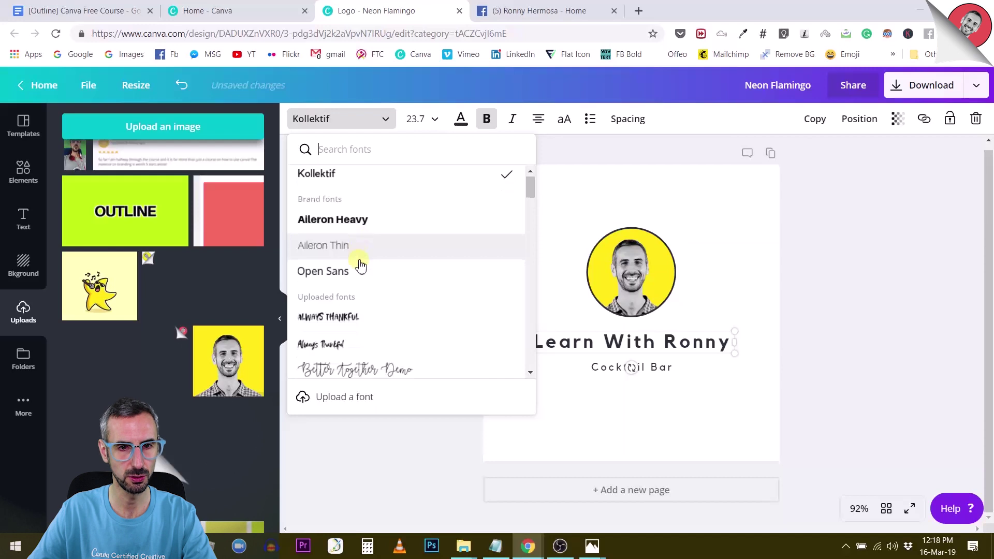
pyautogui.scroll(-3, 357, 259)
pyautogui.scroll(-1, 362, 269)
pyautogui.scroll(3, 358, 249)
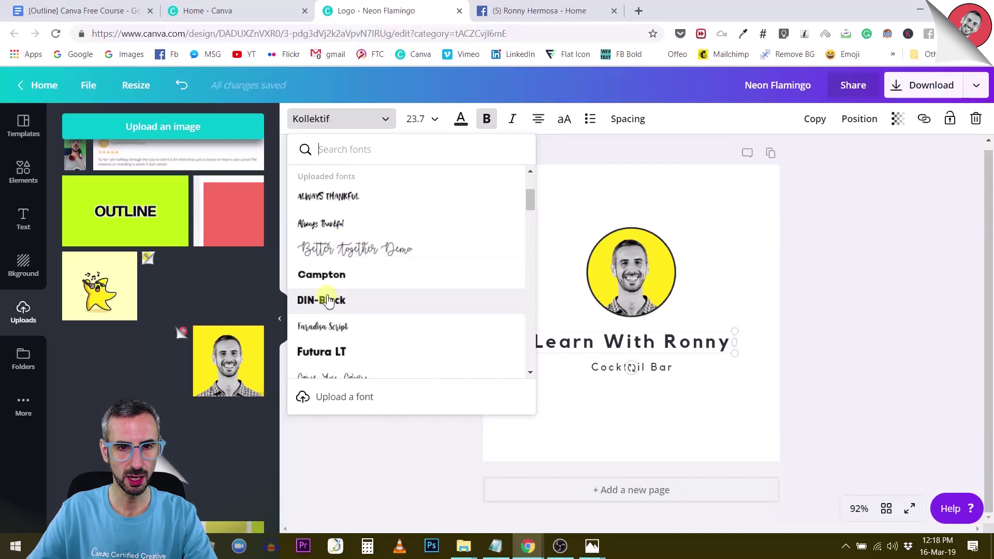
pyautogui.click(332, 273)
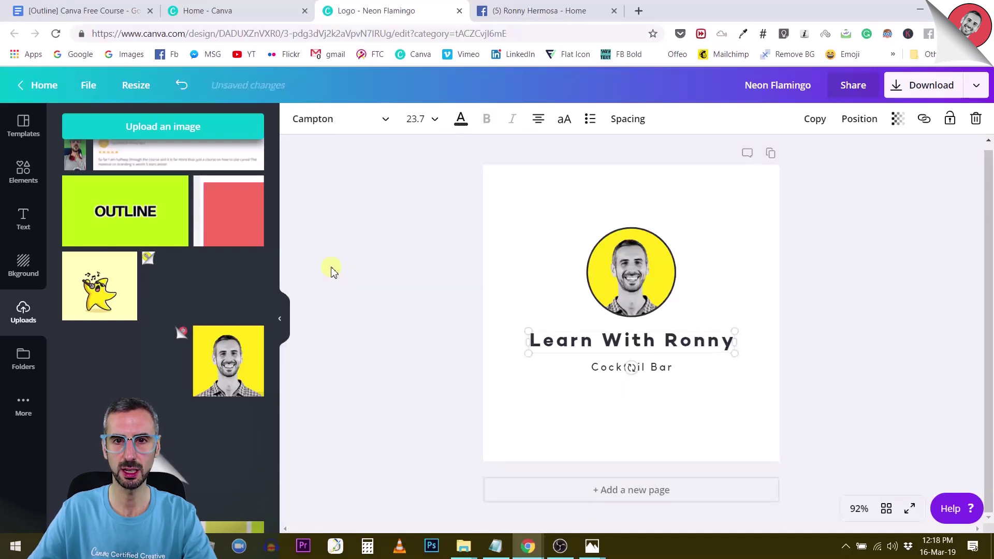
pyautogui.click(614, 122)
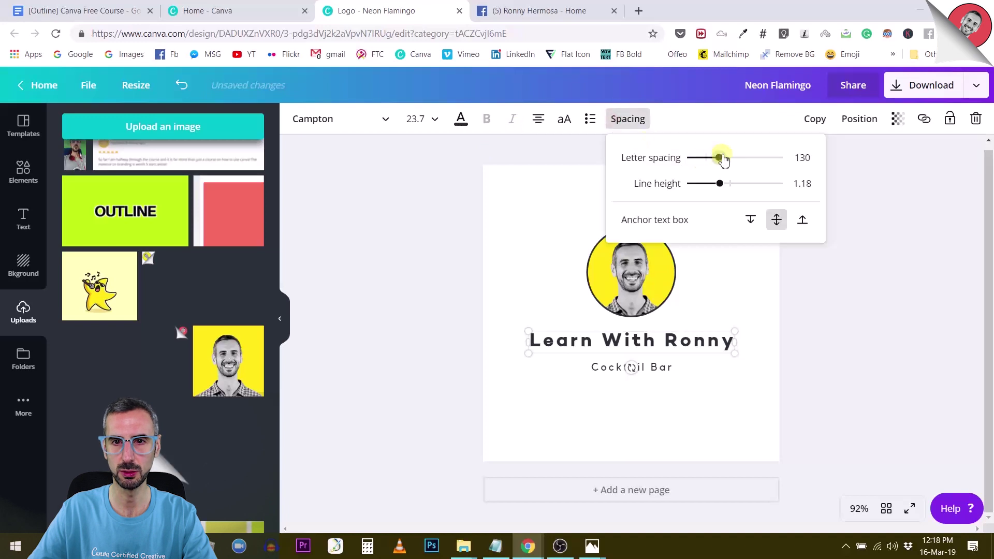
pyautogui.moveTo(723, 158); pyautogui.dragTo(711, 159)
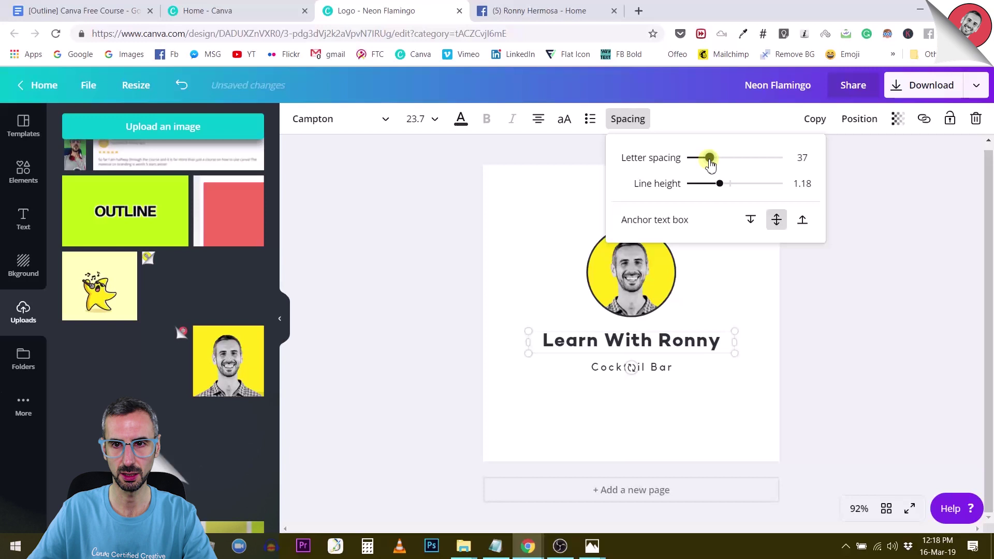
pyautogui.doubleClick(806, 157)
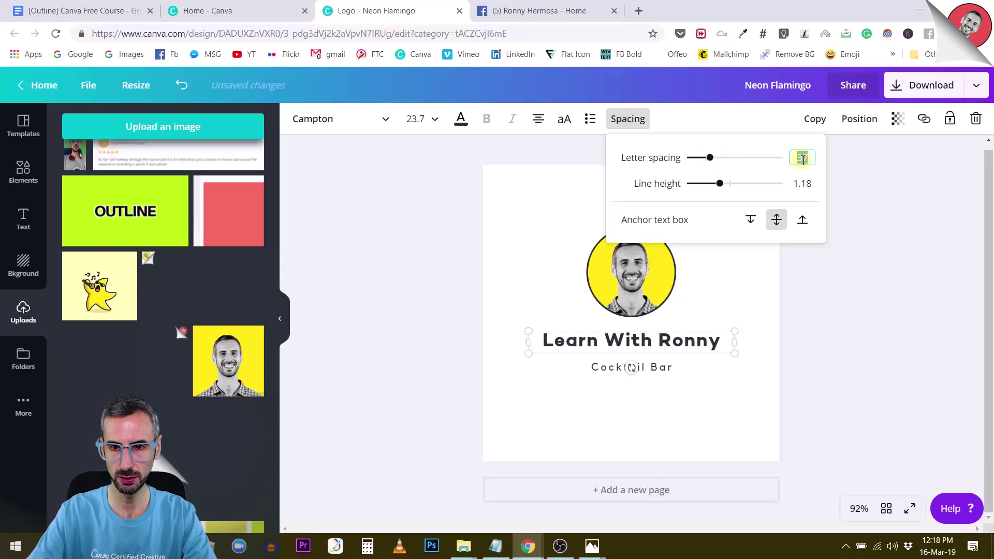
pyautogui.write('30')
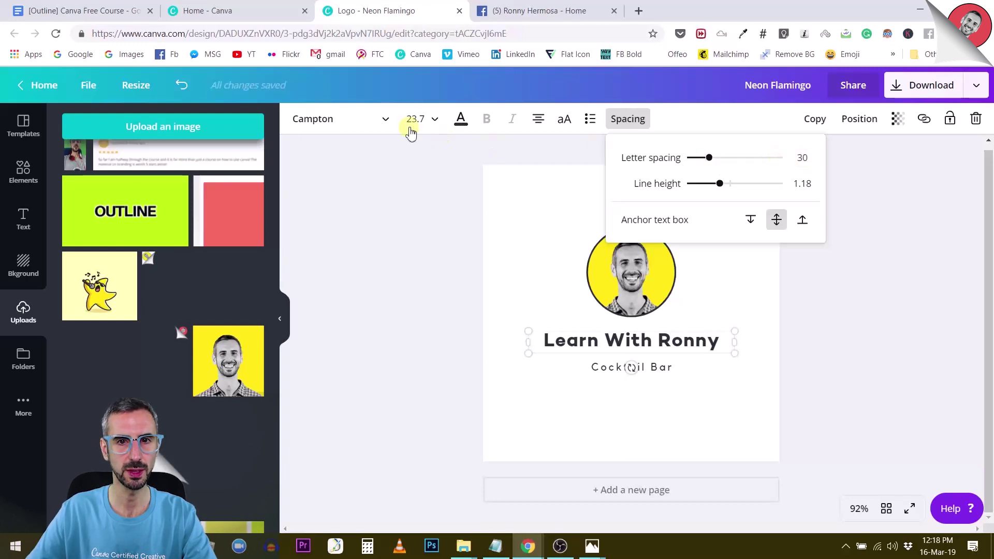
pyautogui.click(417, 119)
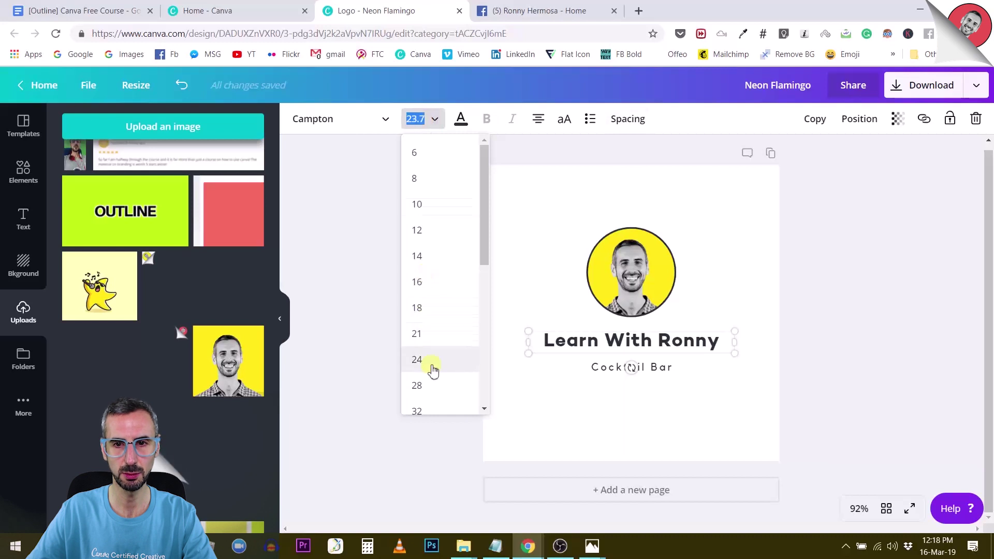
# Delete the Cocktail Bar subtitle text
pyautogui.click(879, 306)
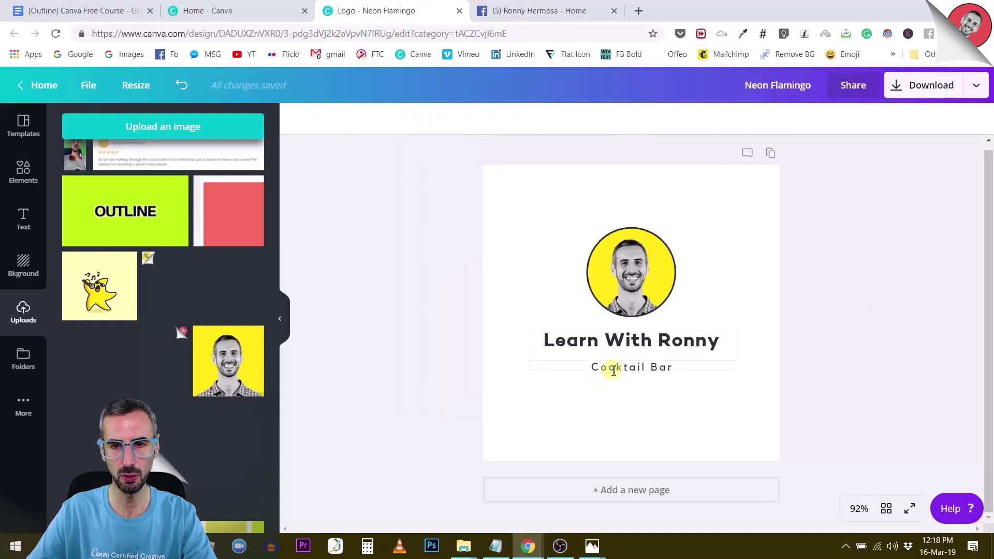
pyautogui.click(613, 369)
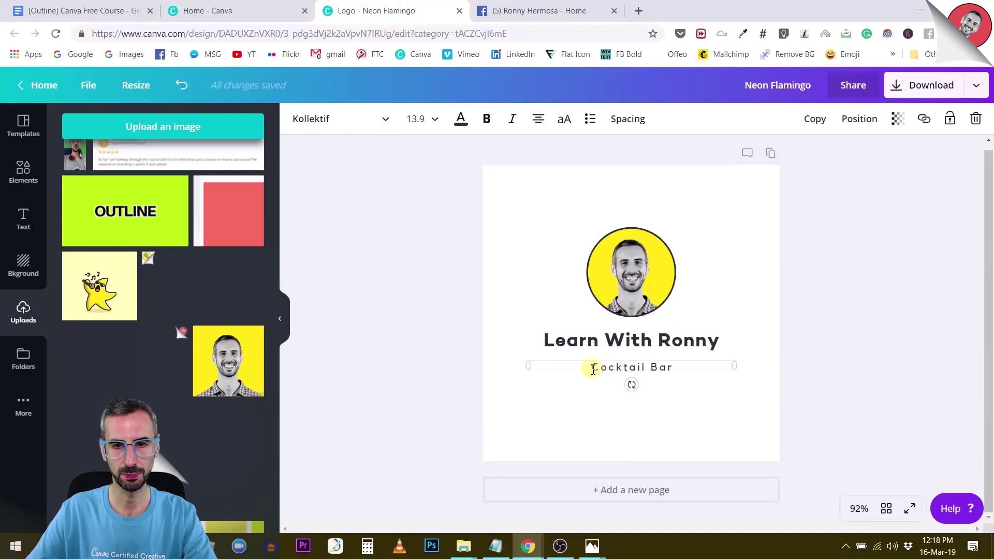
pyautogui.moveTo(615, 368); pyautogui.dragTo(686, 375)
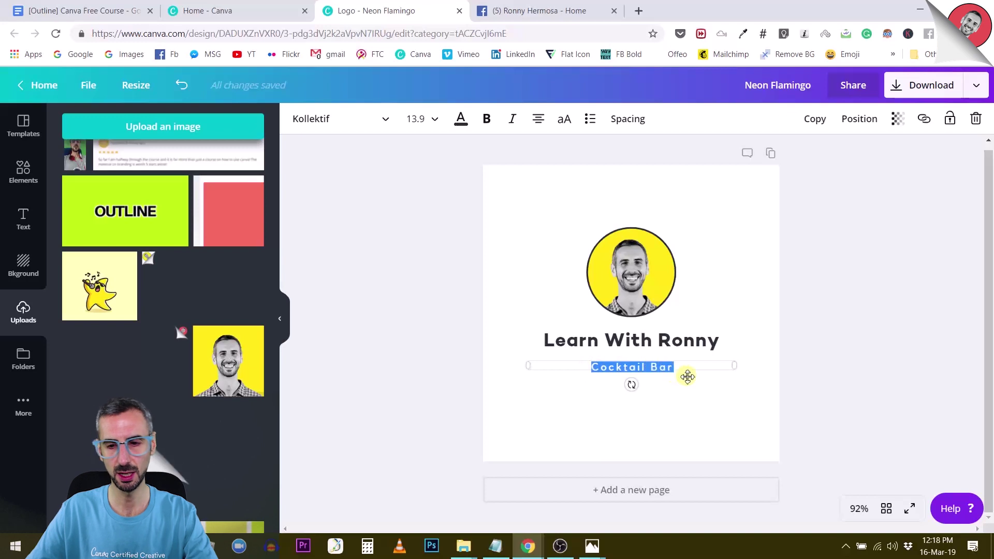
pyautogui.press('BackSpace')
pyautogui.click(855, 329)
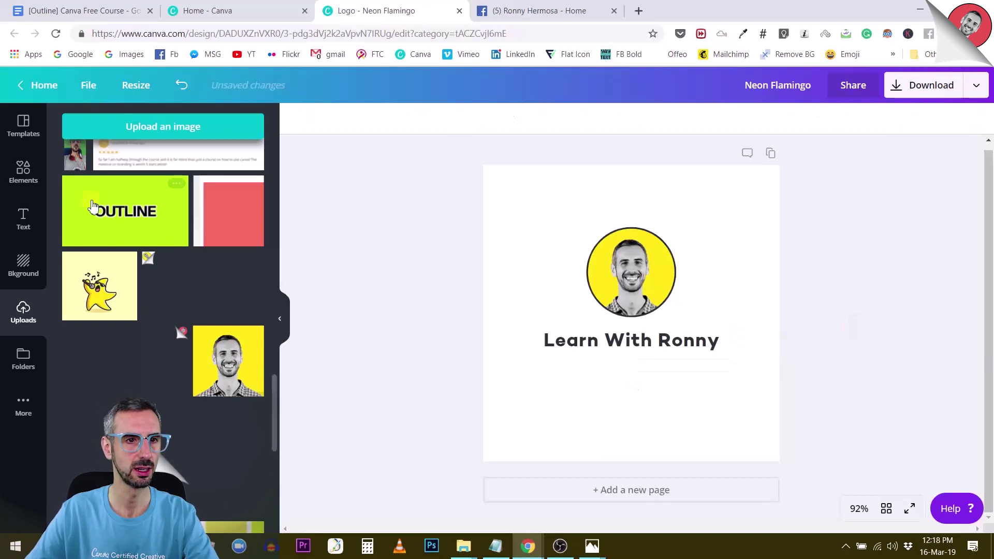
# Search Elements for 'canva' and add the white Canva script graphic
pyautogui.click(23, 171)
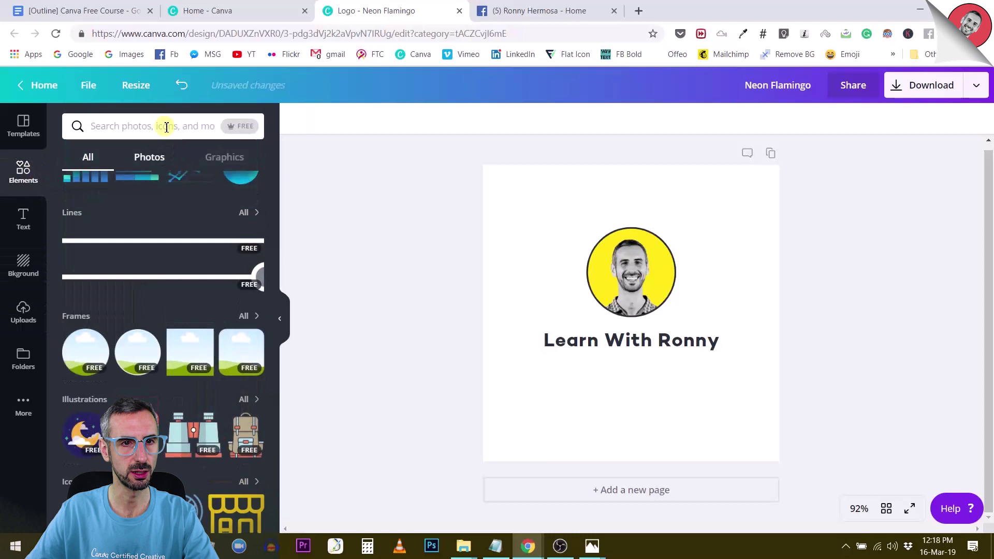
pyautogui.click(155, 126)
pyautogui.write('canva')
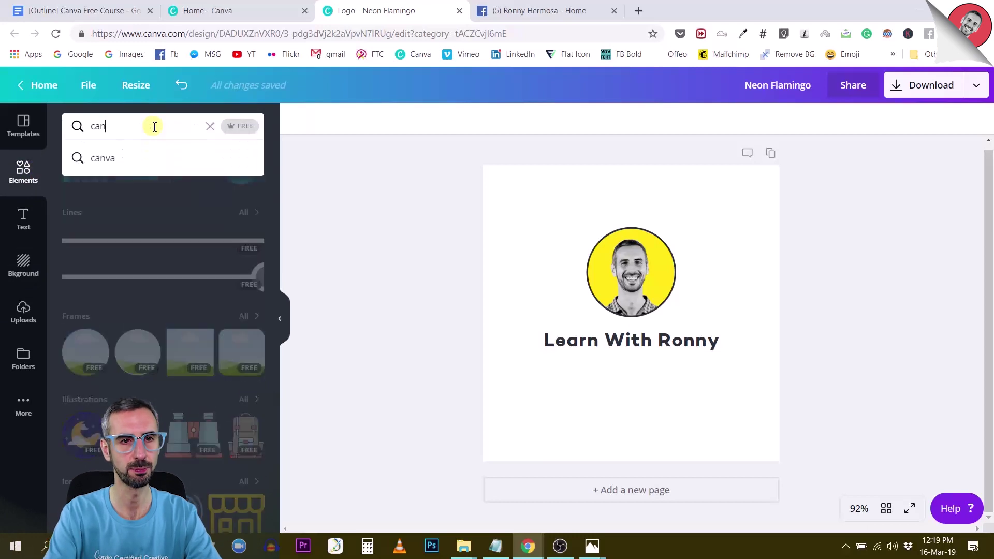
pyautogui.press('Return')
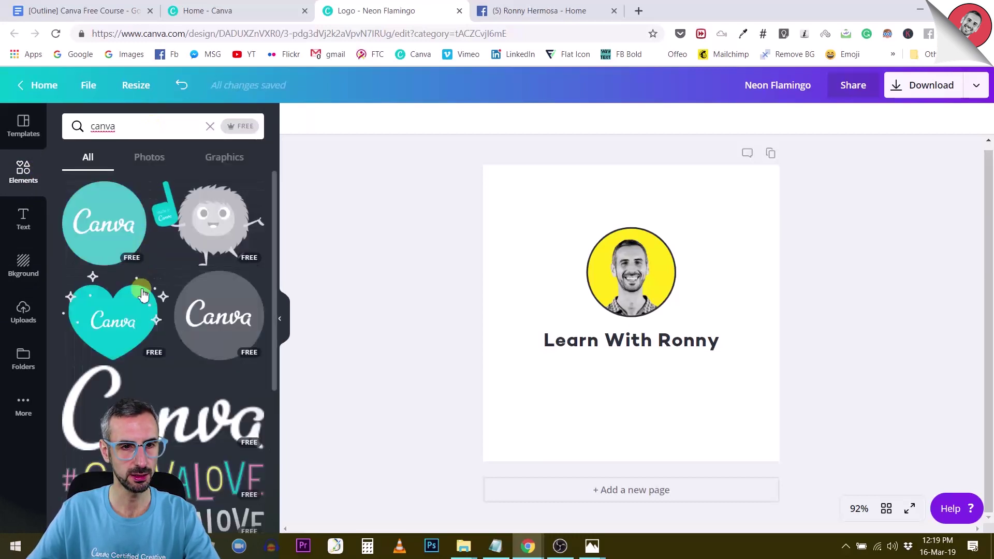
pyautogui.scroll(-3, 144, 288)
pyautogui.click(140, 285)
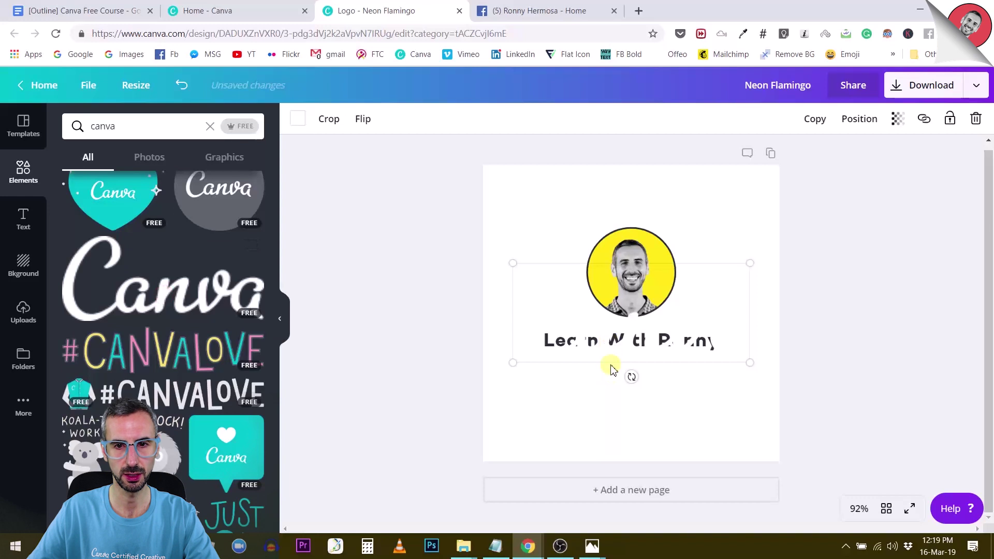
# Recolour the Canva graphic dark, shrink it and place it centred beneath the title
pyautogui.moveTo(614, 356); pyautogui.dragTo(602, 424)
pyautogui.click(296, 124)
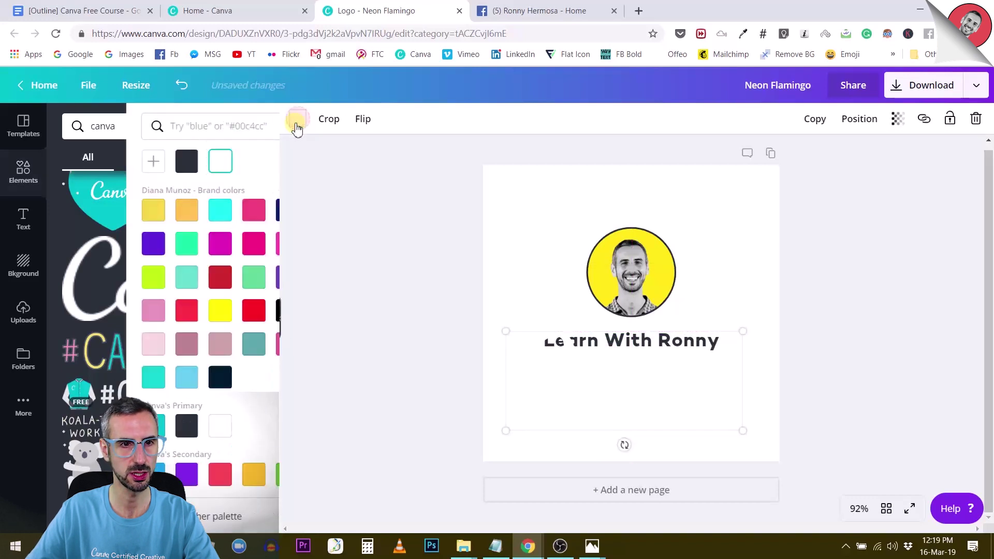
pyautogui.click(107, 161)
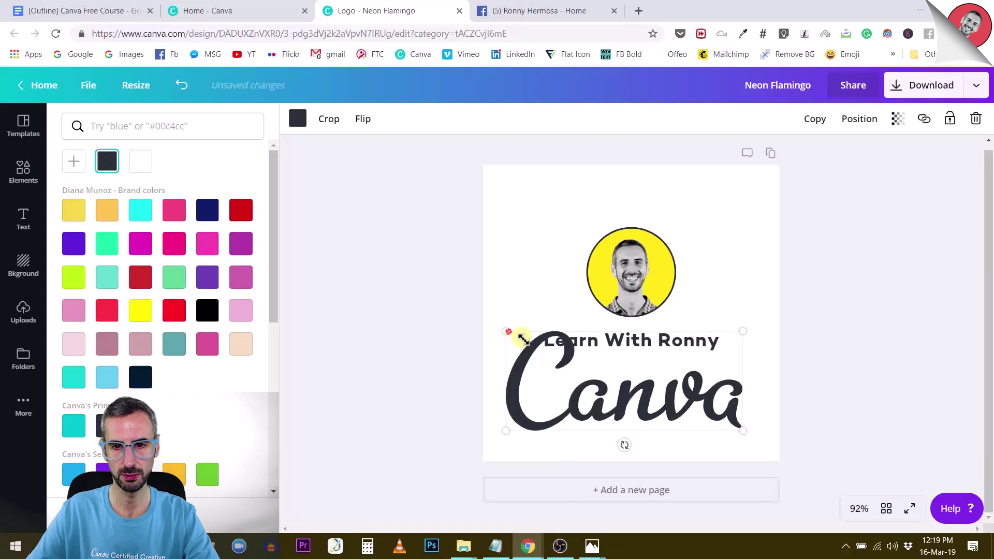
pyautogui.moveTo(523, 340); pyautogui.dragTo(633, 365)
pyautogui.click(615, 406)
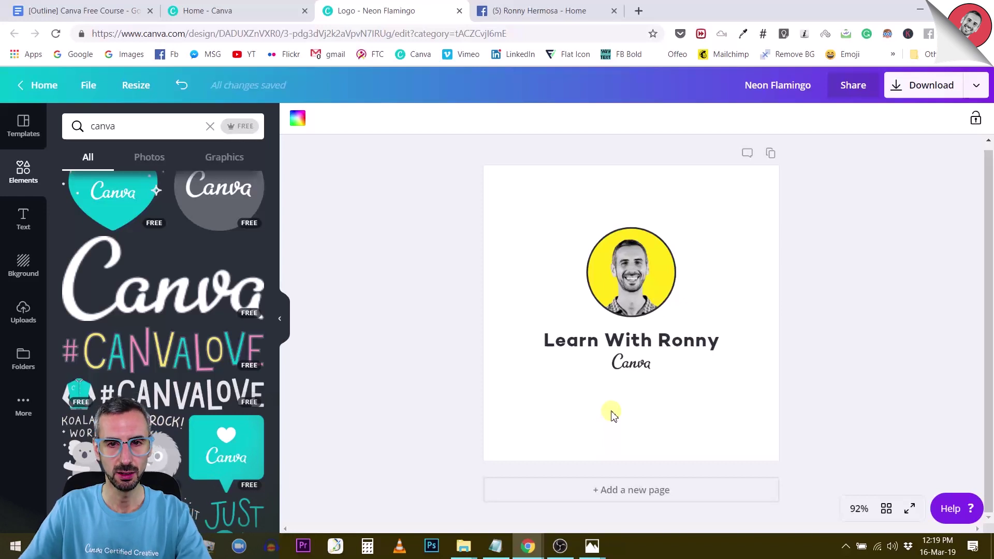
# Move the photo, title and wordmark down together to centre them, checking at 25% zoom, then select all
pyautogui.moveTo(512, 209); pyautogui.dragTo(714, 414)
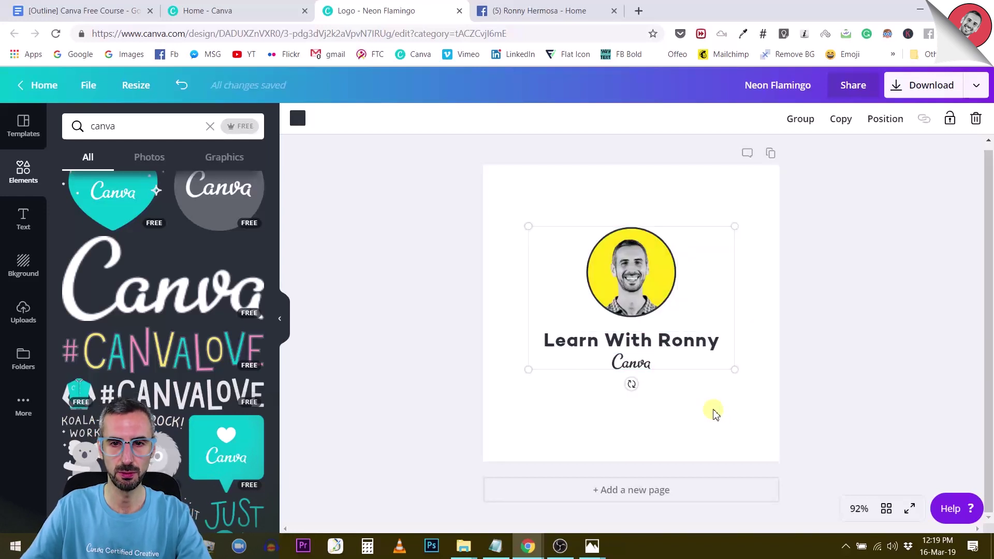
pyautogui.moveTo(633, 293); pyautogui.dragTo(633, 308)
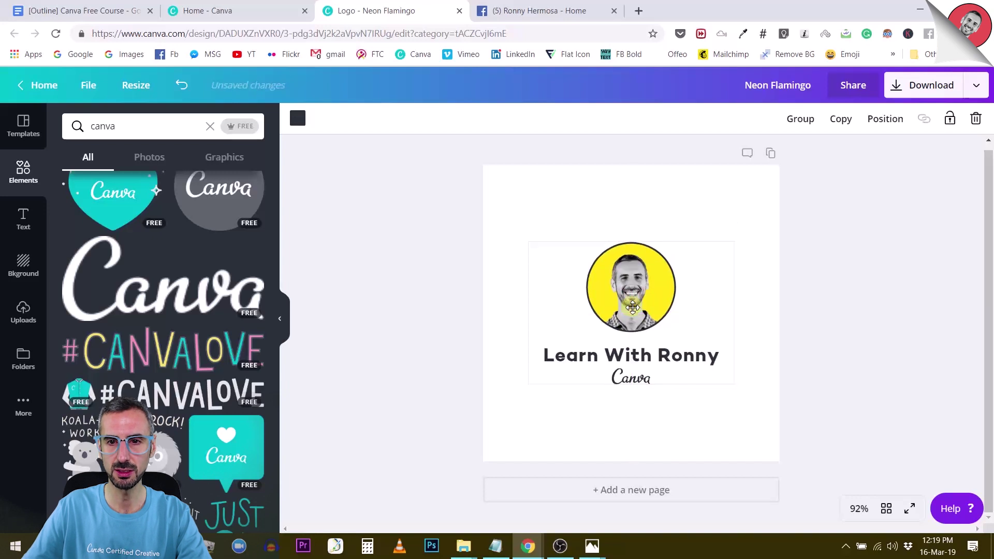
pyautogui.click(739, 191)
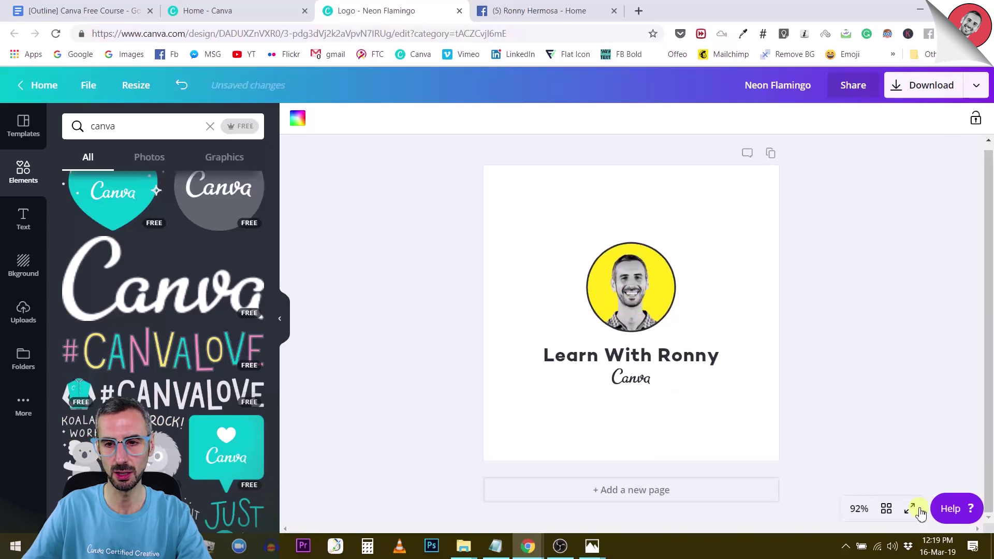
pyautogui.click(860, 509)
pyautogui.click(848, 382)
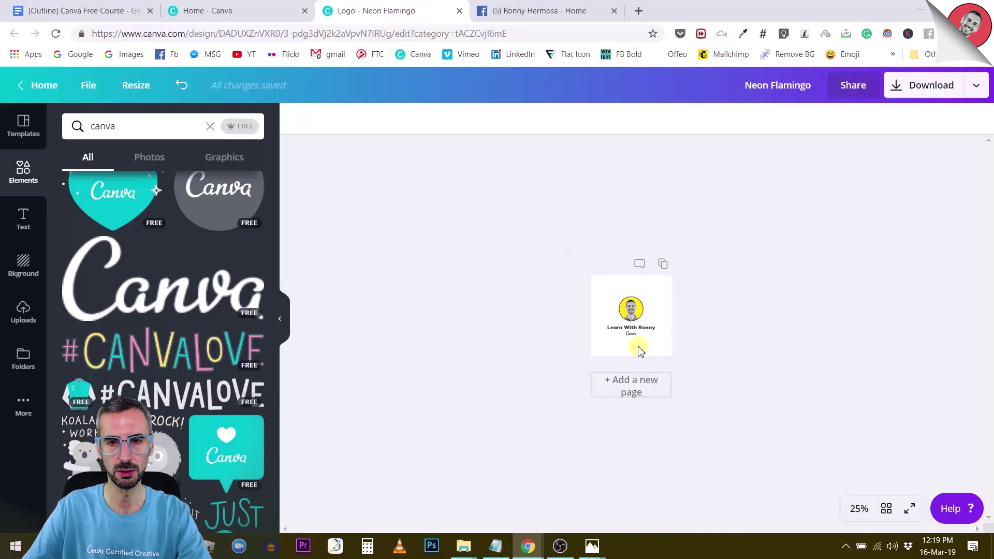
pyautogui.click(860, 510)
pyautogui.click(861, 335)
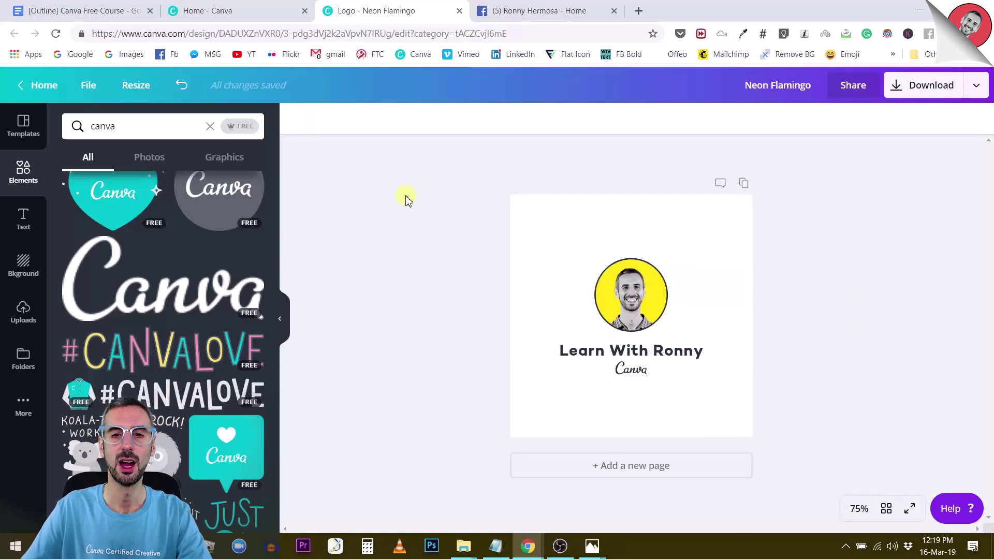
pyautogui.moveTo(409, 163); pyautogui.dragTo(837, 429)
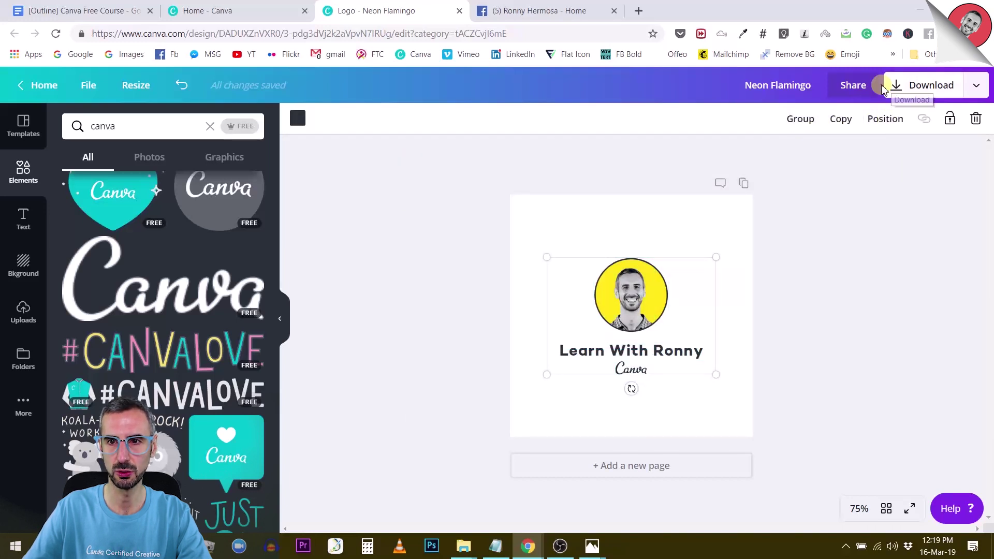
# Download the logo design as a PNG file
pyautogui.click(898, 99)
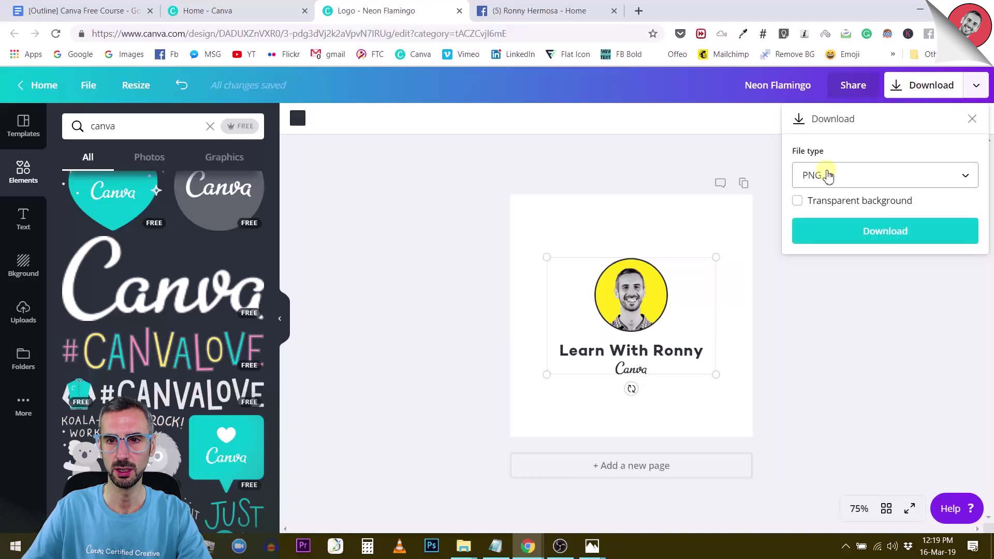
pyautogui.click(829, 174)
pyautogui.click(834, 175)
pyautogui.click(835, 175)
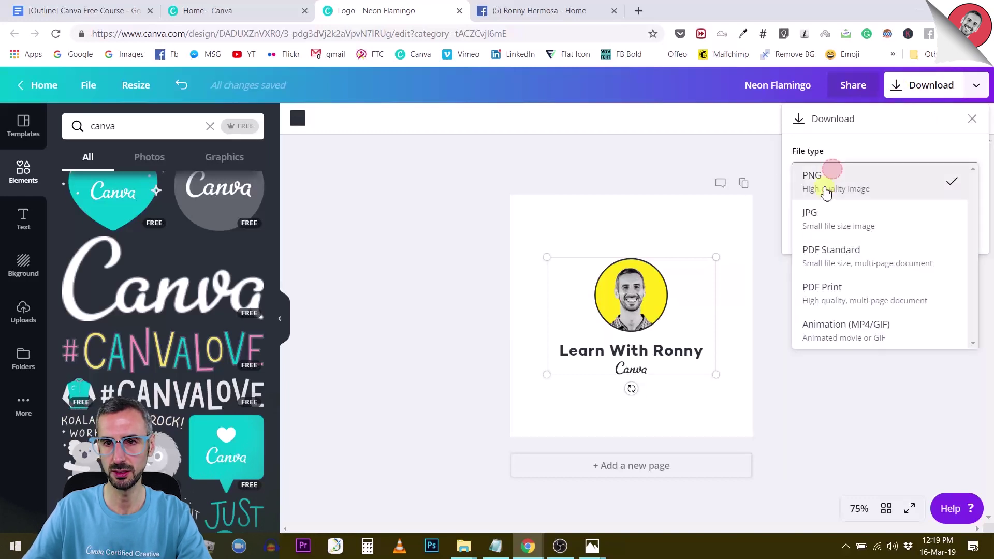
pyautogui.click(860, 194)
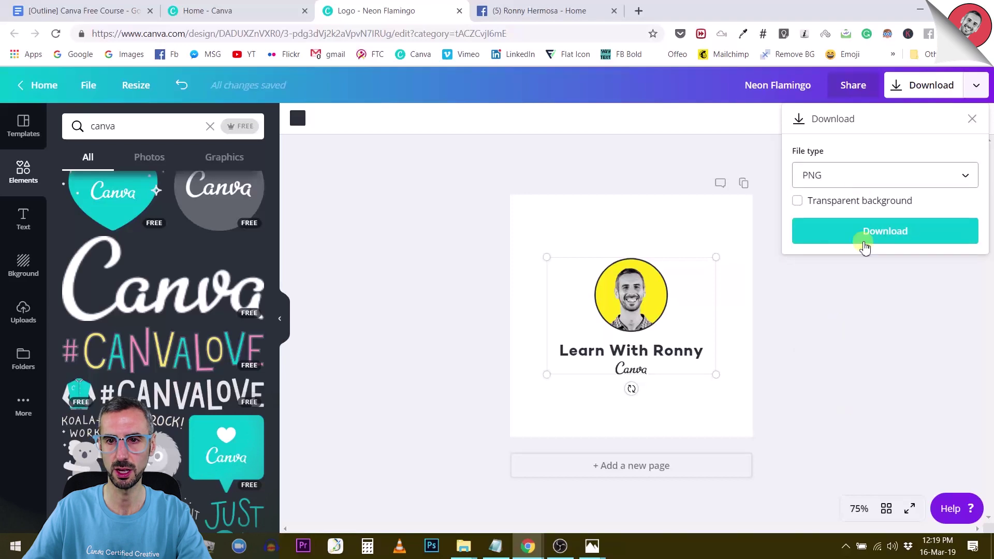
pyautogui.click(863, 233)
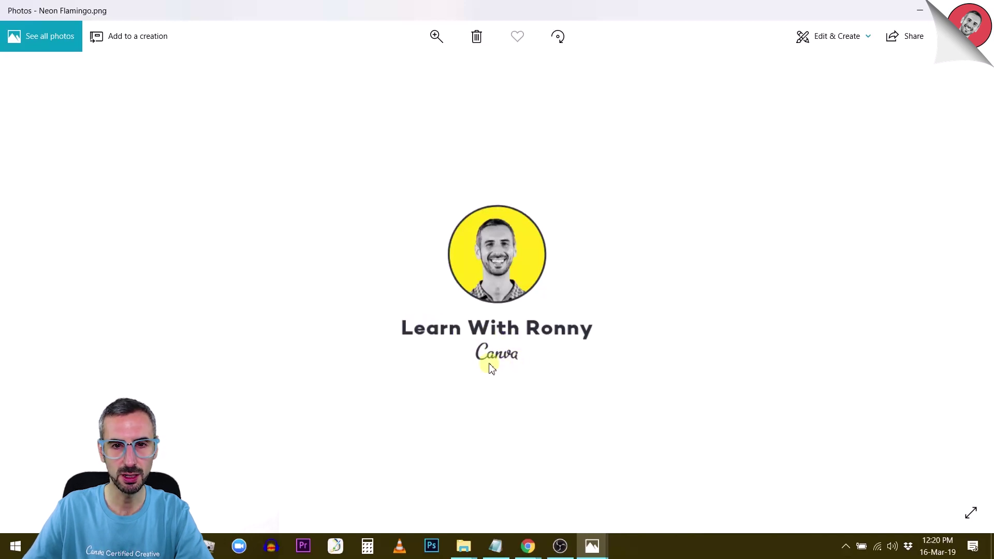
# Save the image from Windows Photos to the Desktop under a new name marking Canva's suggested resolution
pyautogui.rightClick(505, 261)
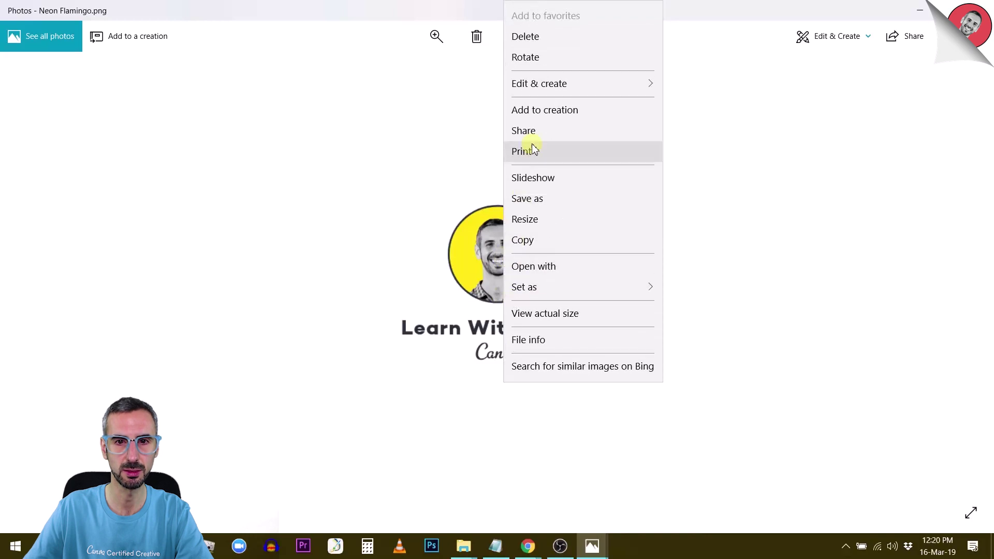
pyautogui.click(528, 200)
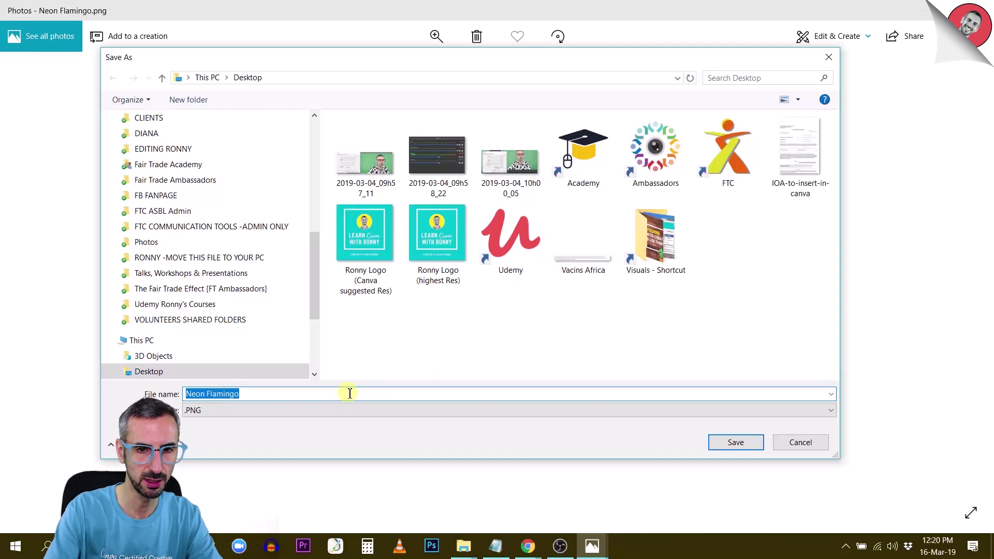
pyautogui.write('Ronny  Logo (Canva suggested Resolution')
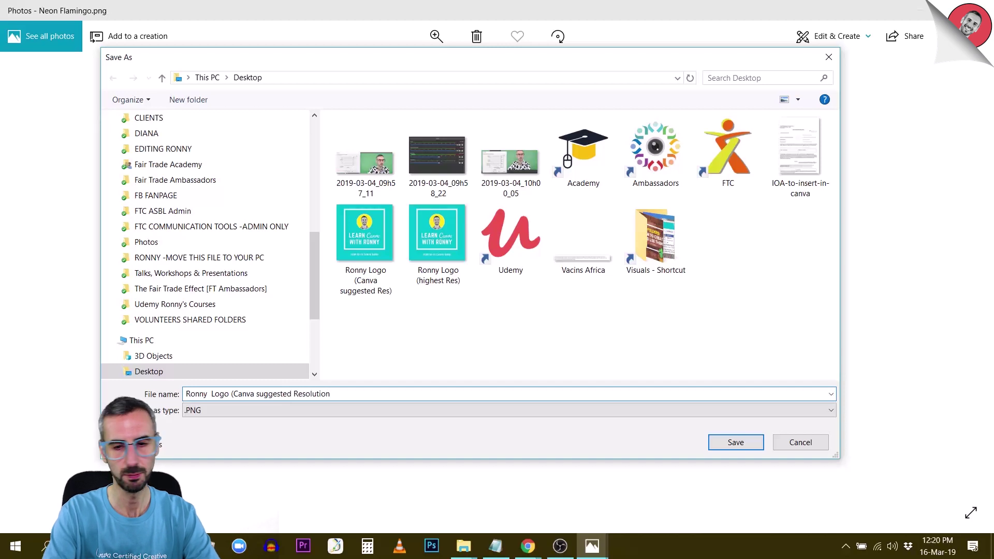
pyautogui.press('Return')
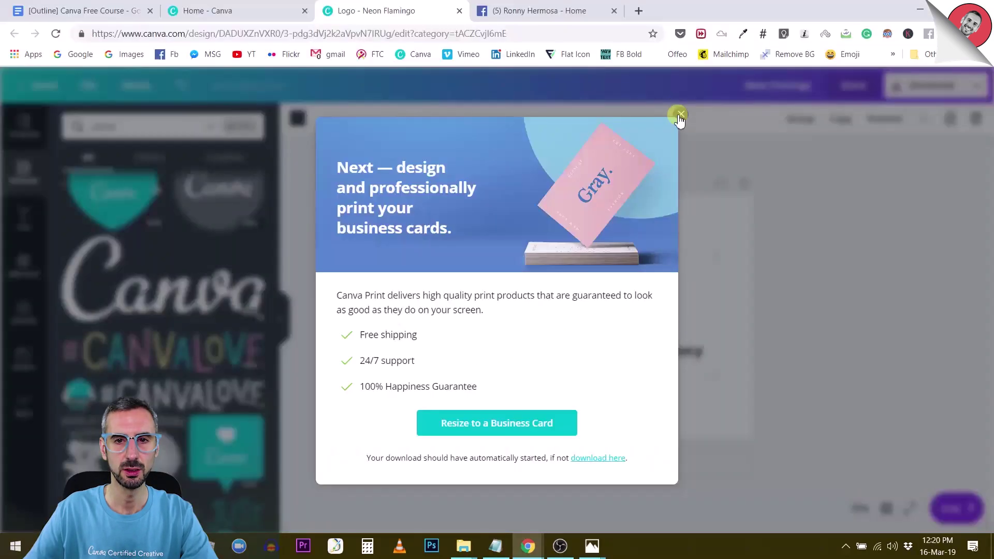
pyautogui.click(677, 117)
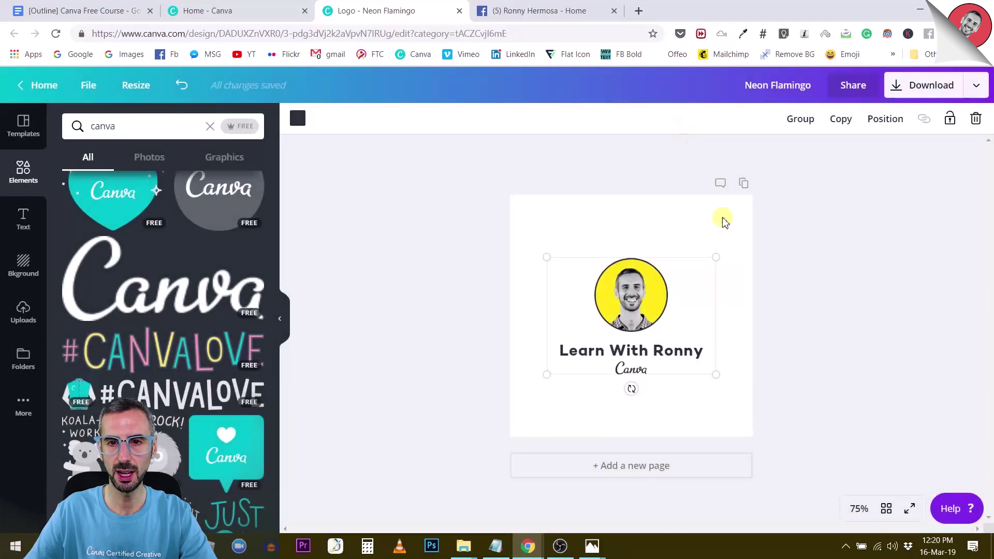
pyautogui.click(877, 318)
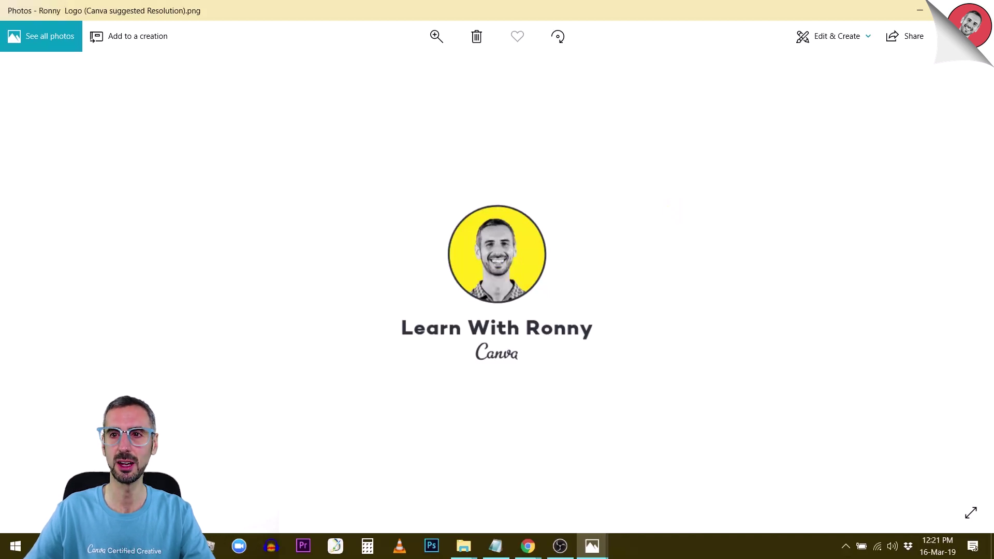
pyautogui.click(913, 17)
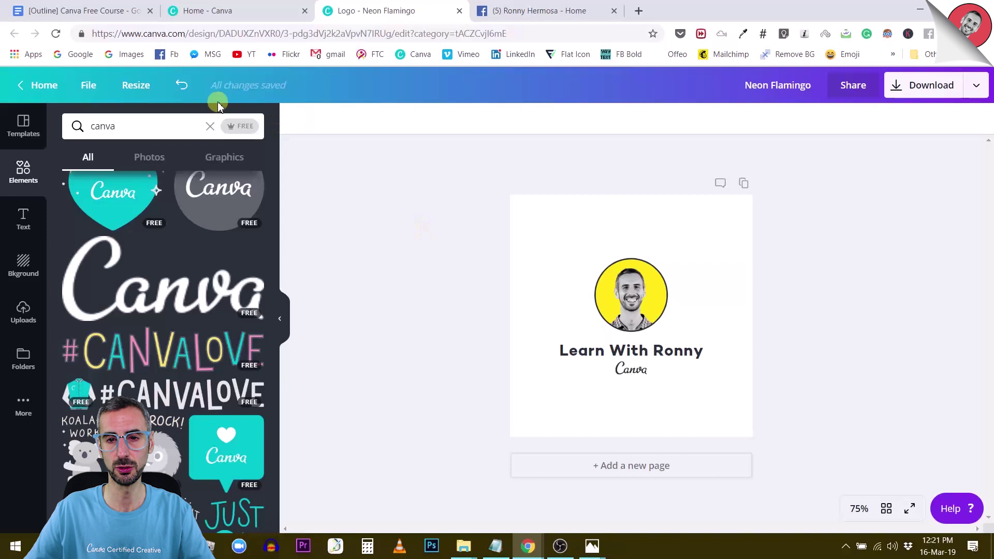
# Open the Resize menu and browse preset formats like Instagram Post, Facebook Post and Poster
pyautogui.click(144, 91)
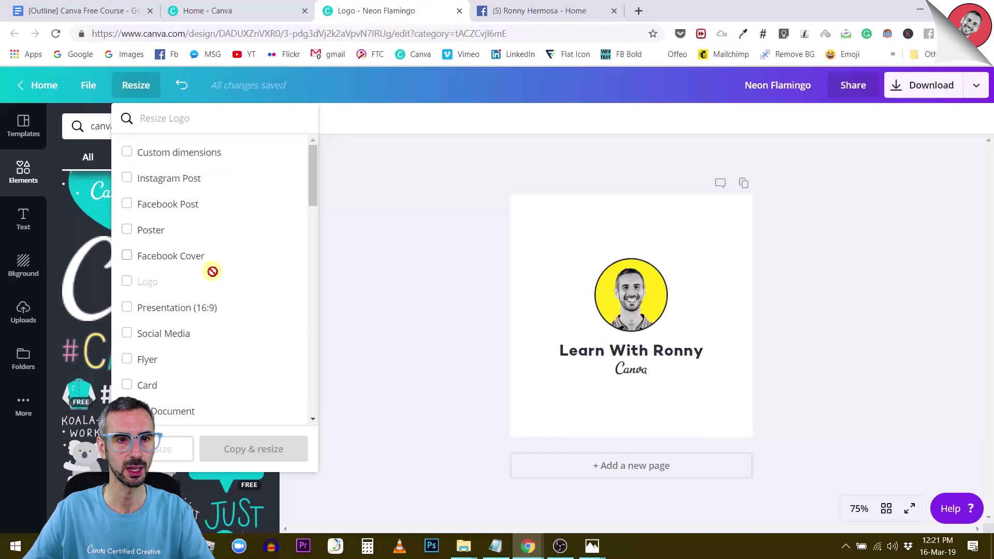
pyautogui.scroll(-6, 204, 267)
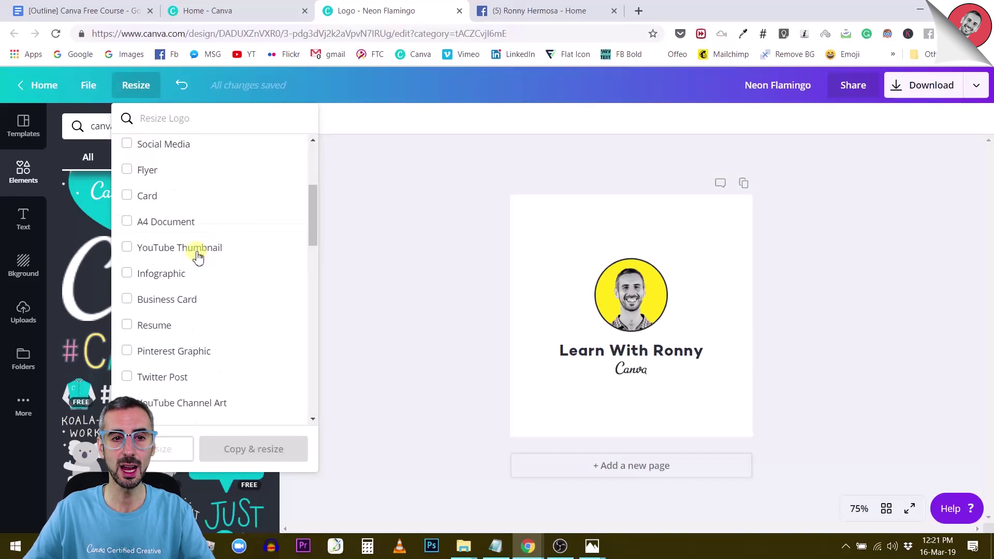
pyautogui.scroll(-6, 197, 256)
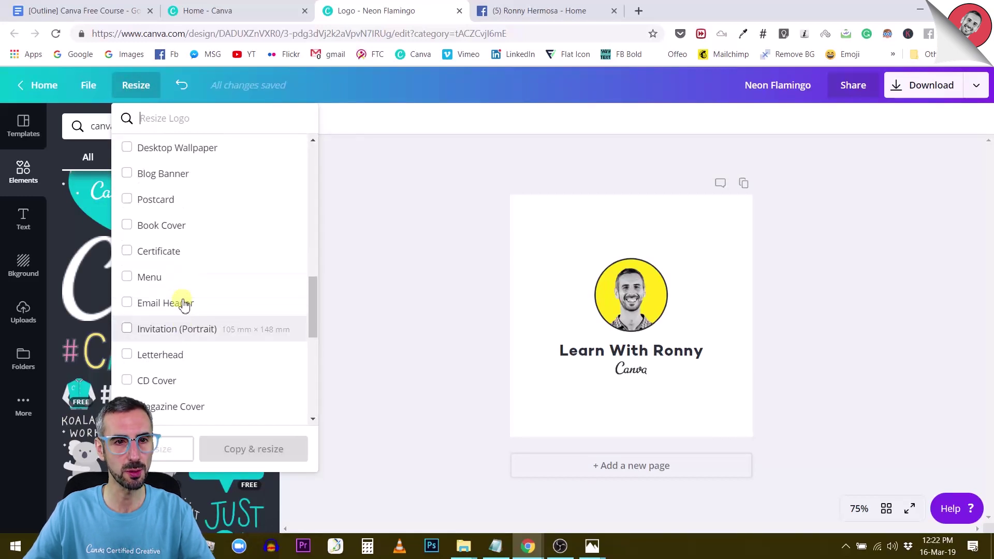
pyautogui.scroll(10, 180, 300)
pyautogui.scroll(3, 168, 243)
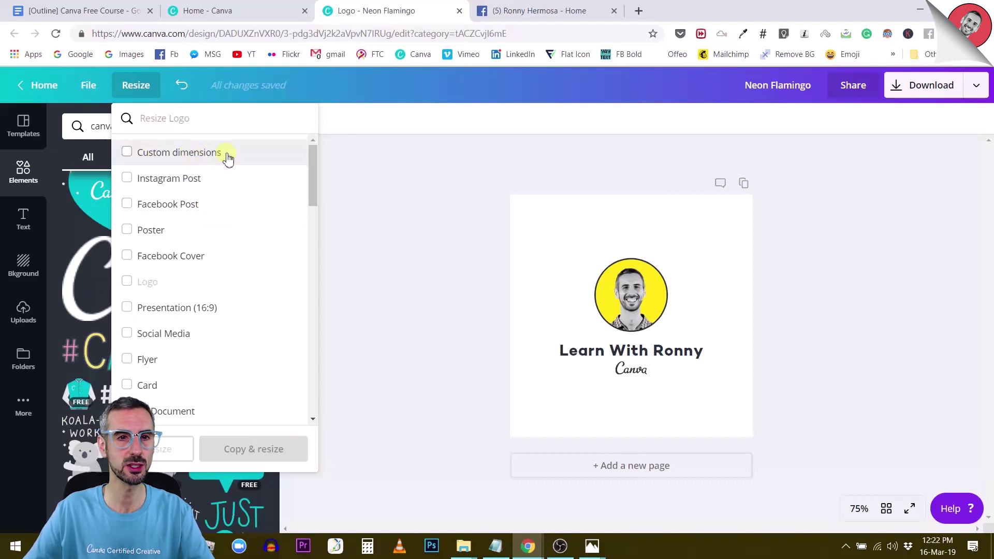
# Set custom dimensions to 5000 × 5000 px and create the resized copy, Copy of Neon Flamingo
pyautogui.click(144, 153)
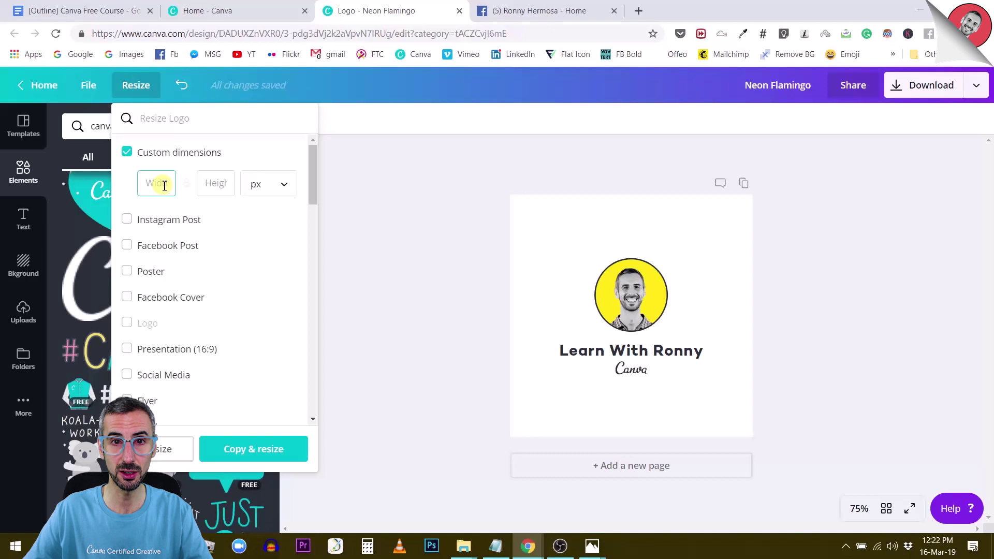
pyautogui.write('5000')
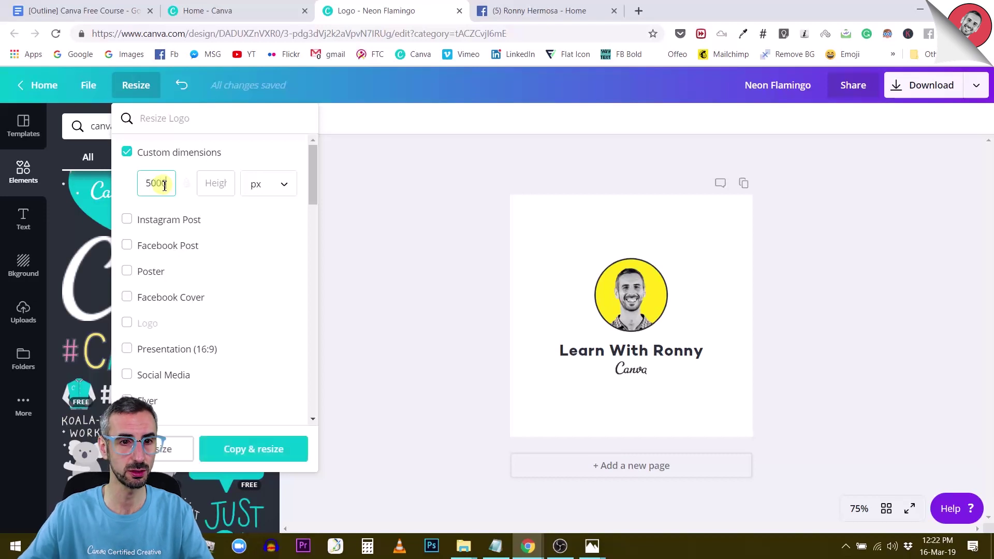
pyautogui.click(223, 186)
pyautogui.write('5000')
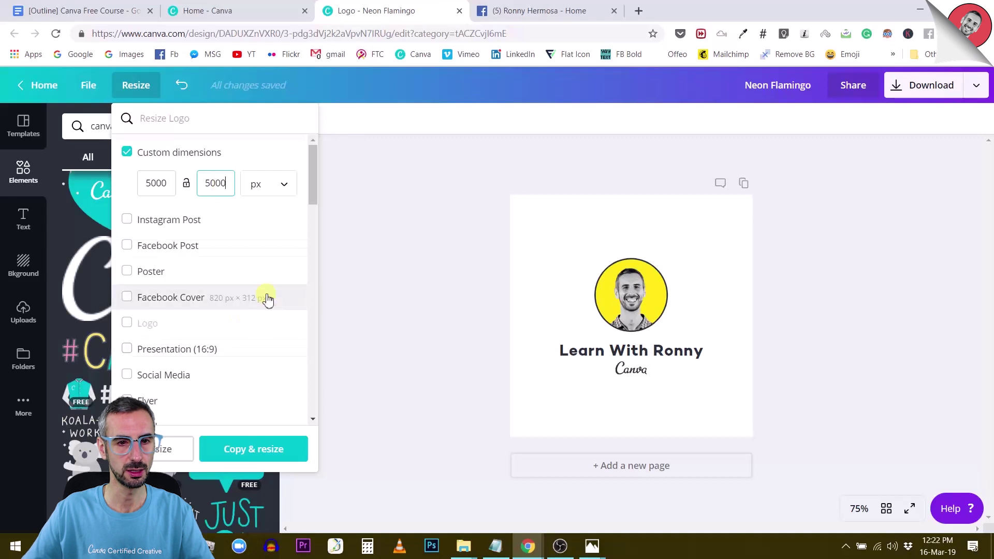
pyautogui.click(165, 184)
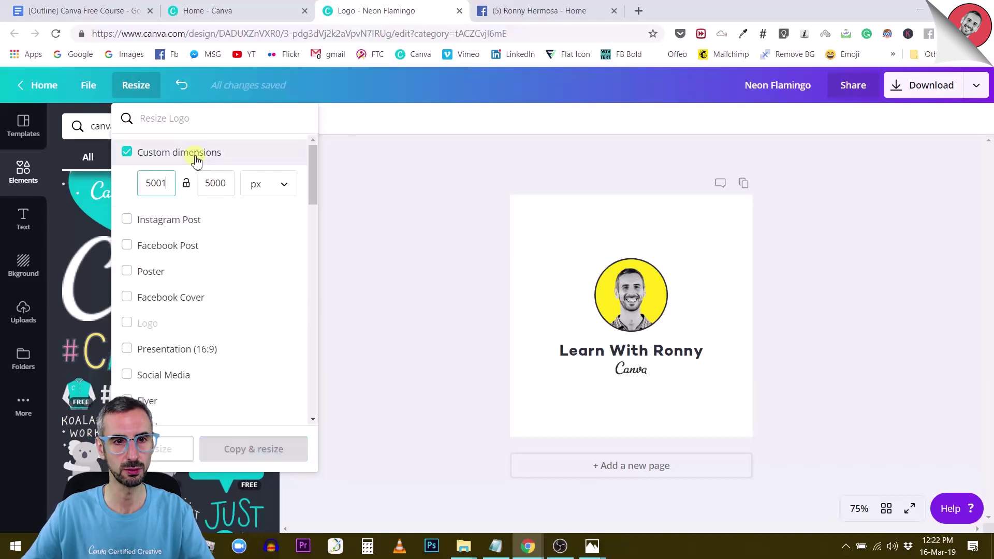
pyautogui.write('1')
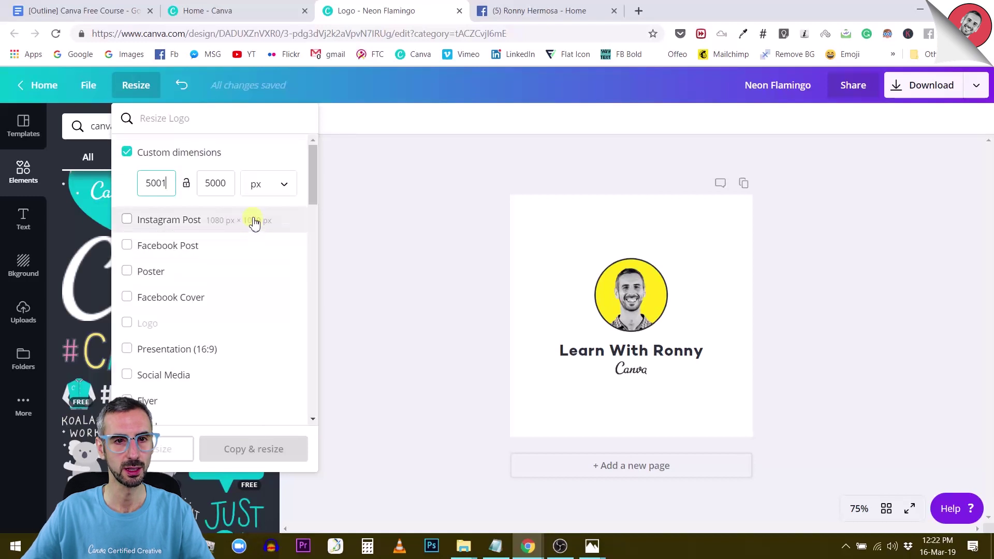
pyautogui.click(222, 183)
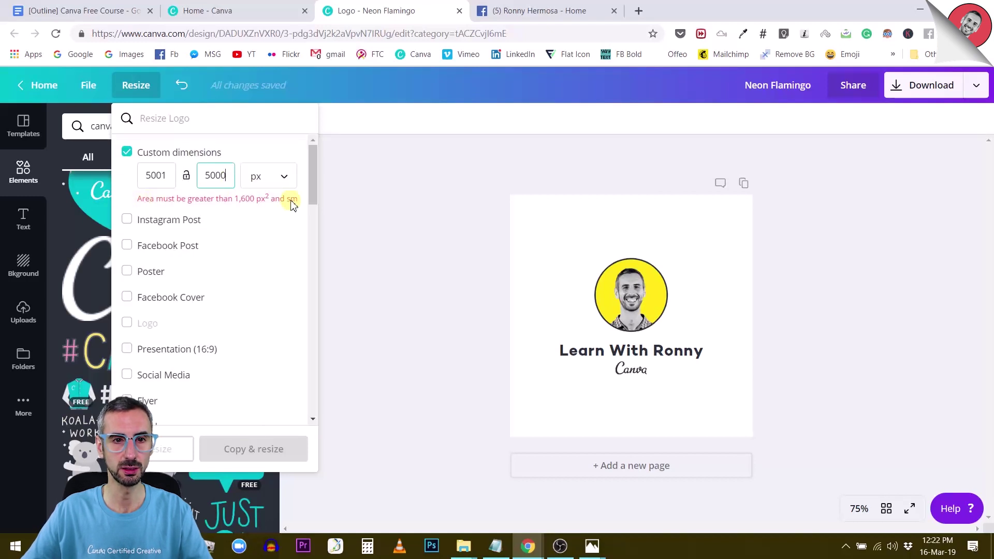
pyautogui.click(172, 175)
pyautogui.press('BackSpace')
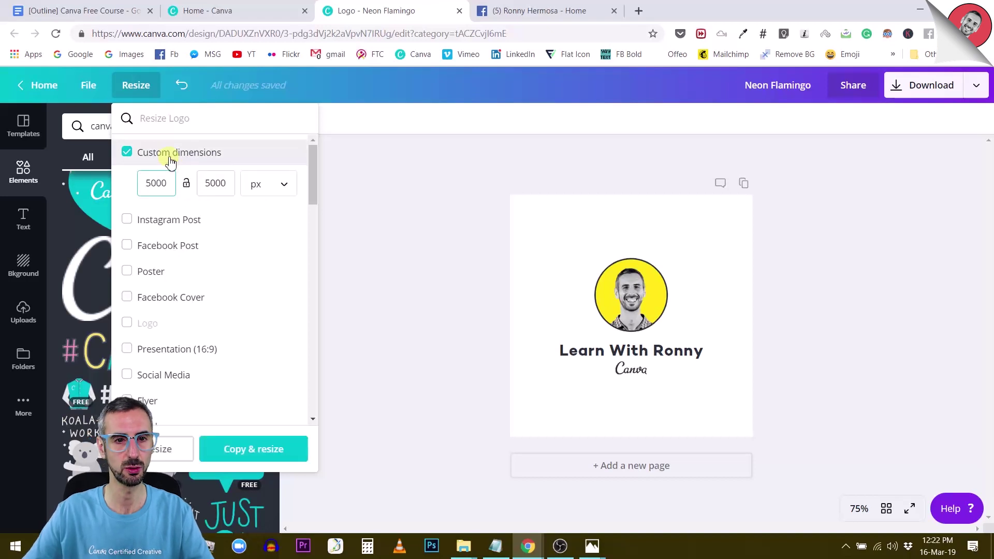
pyautogui.click(275, 458)
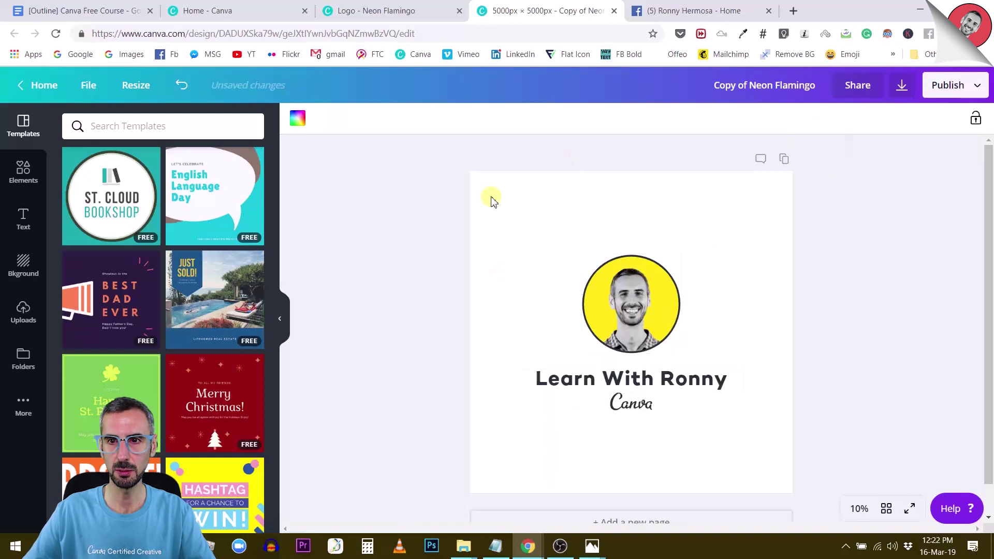
# Download the 5000 × 5000 px copy as a PNG and continue editing
pyautogui.click(906, 90)
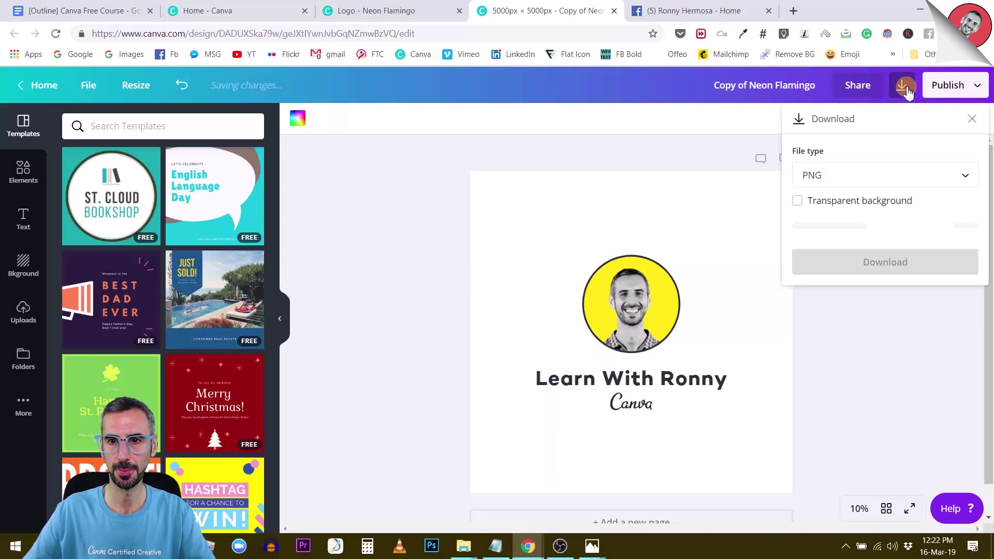
pyautogui.click(863, 229)
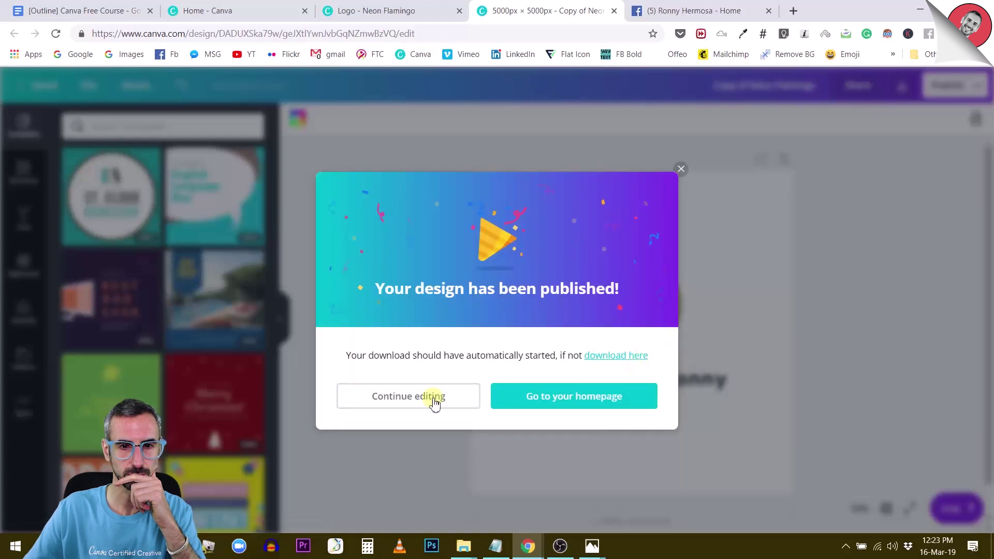
pyautogui.click(434, 400)
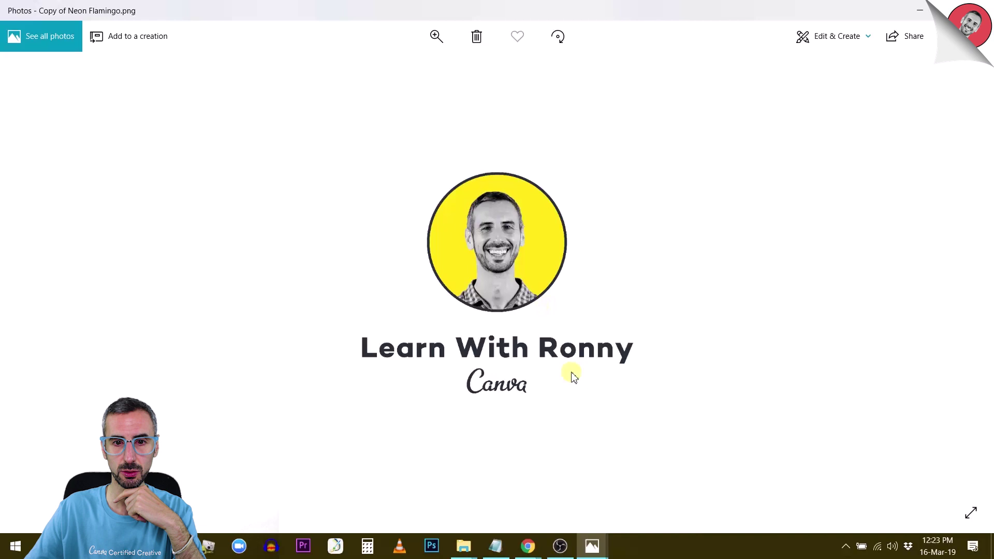
# Save the displayed logo to the Desktop as a PNG, replacing 'Canva suggested' with 'Highest' in its name
pyautogui.click(461, 382)
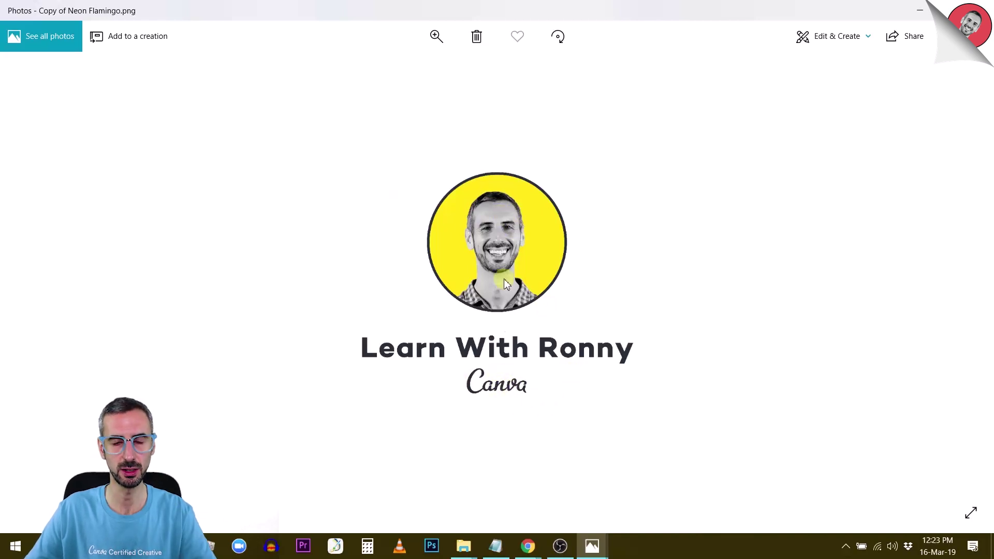
pyautogui.rightClick(527, 232)
pyautogui.click(560, 200)
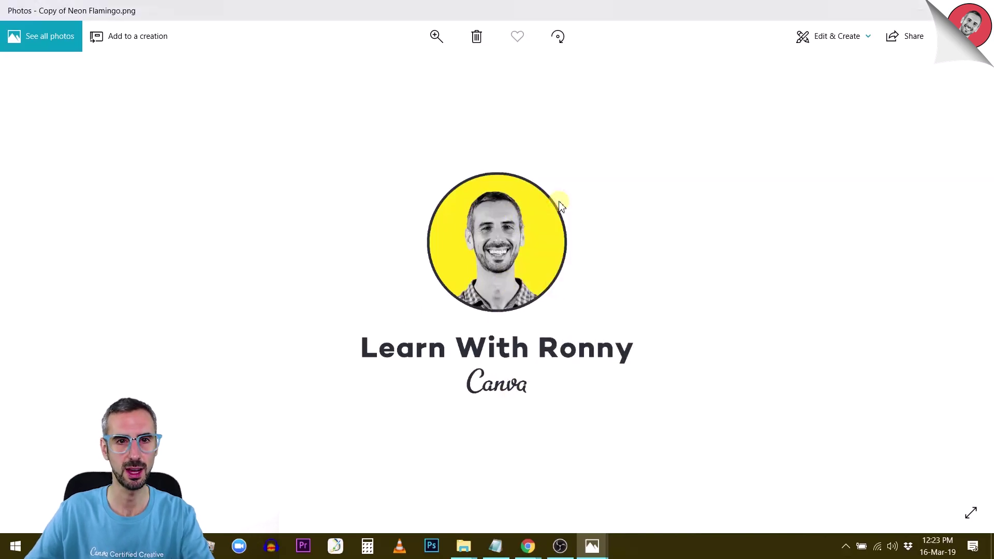
pyautogui.click(362, 228)
pyautogui.click(321, 395)
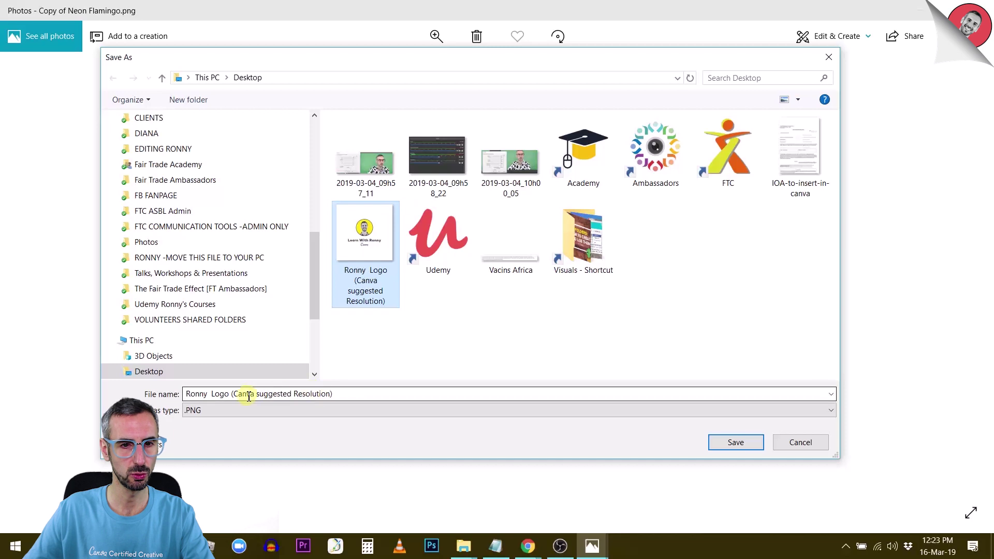
pyautogui.click(237, 397)
pyautogui.click(237, 396)
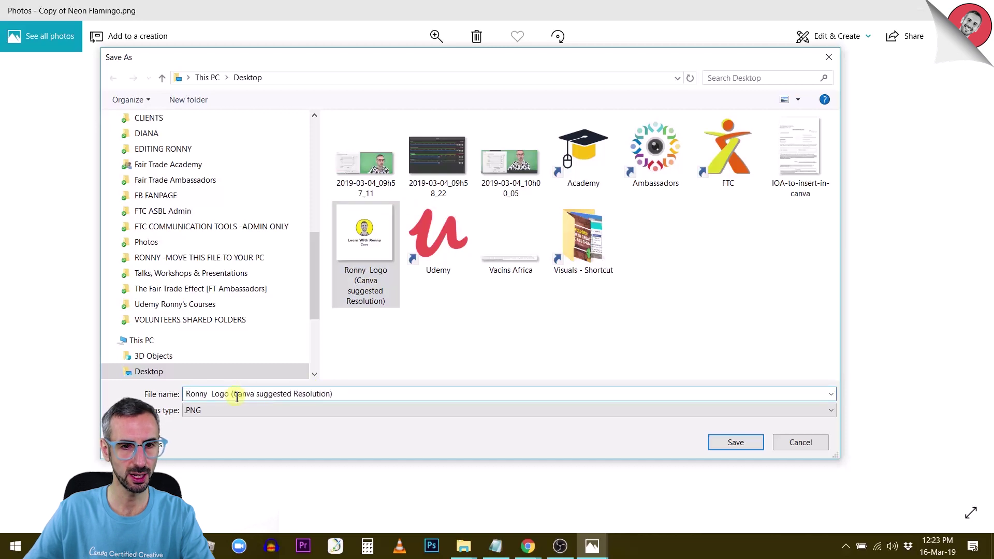
pyautogui.moveTo(238, 396); pyautogui.dragTo(293, 399)
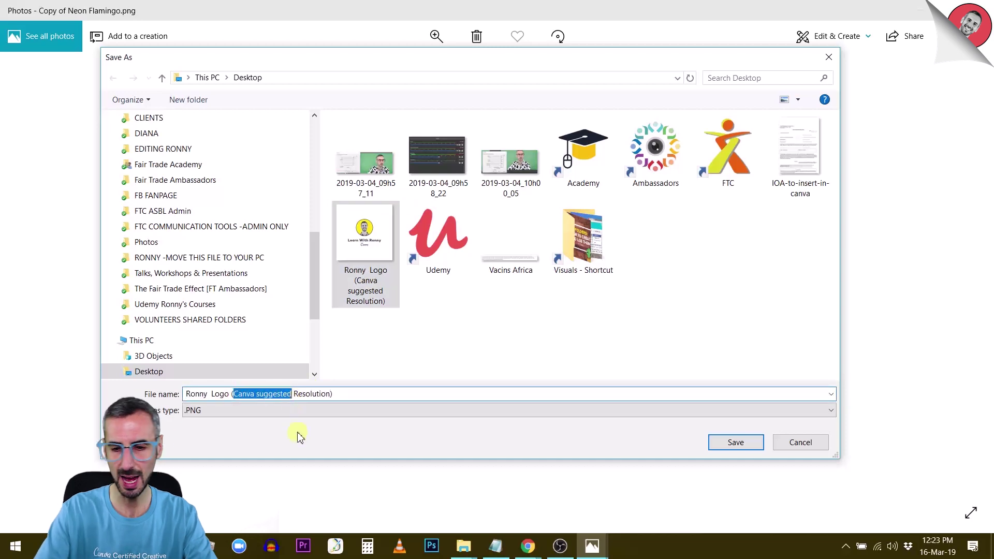
pyautogui.write('Hig')
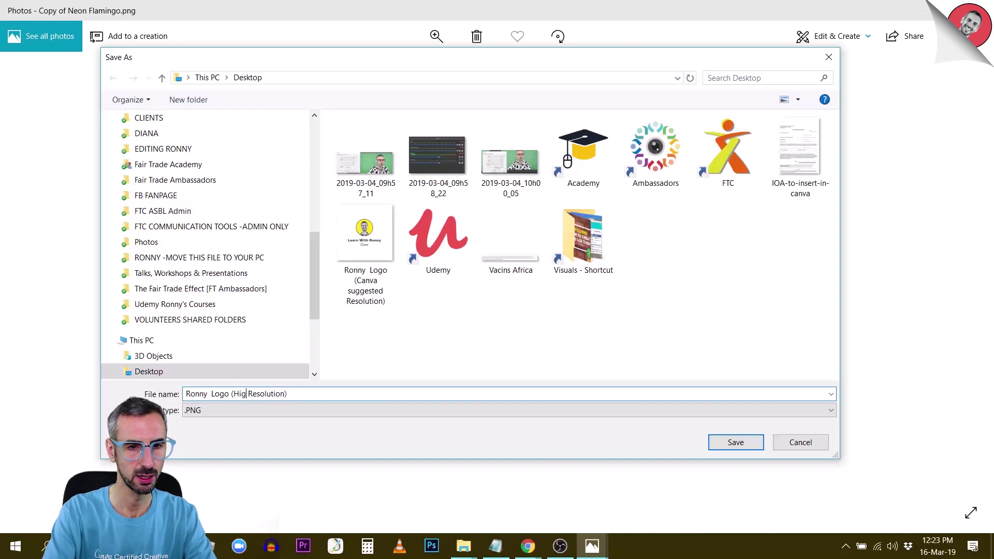
pyautogui.write('hest')
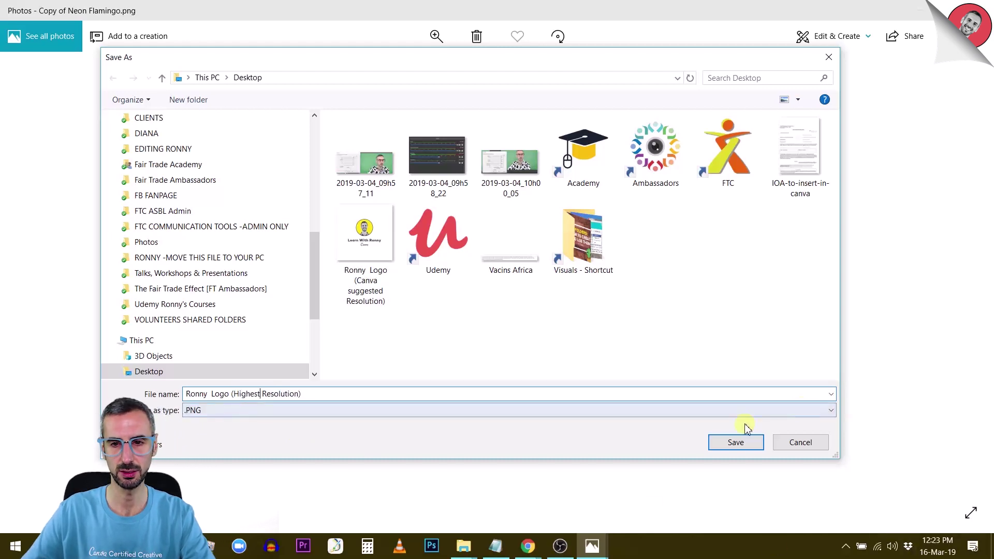
pyautogui.click(736, 442)
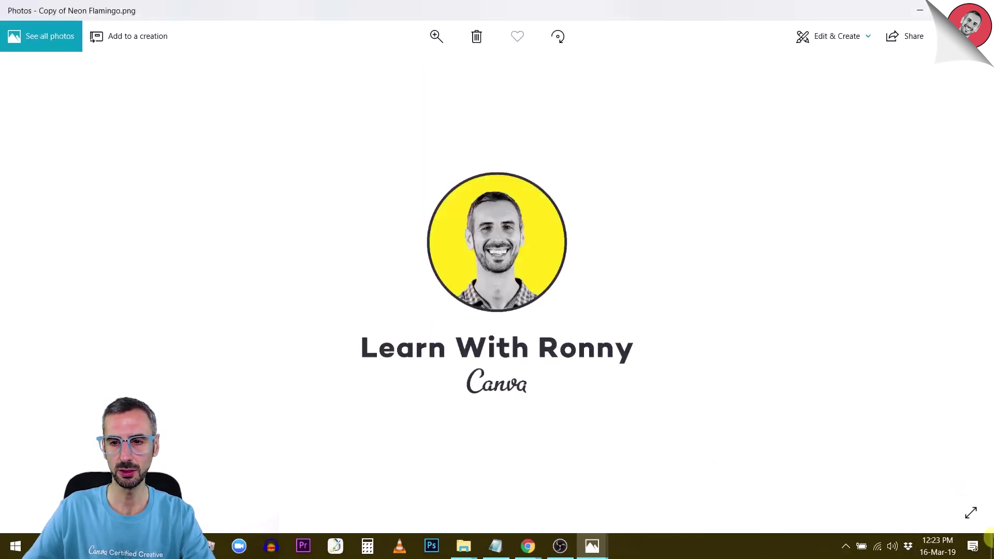
# Flip between the Canva suggested and Highest Resolution PNGs, then select both icons on the Desktop
pyautogui.click(965, 293)
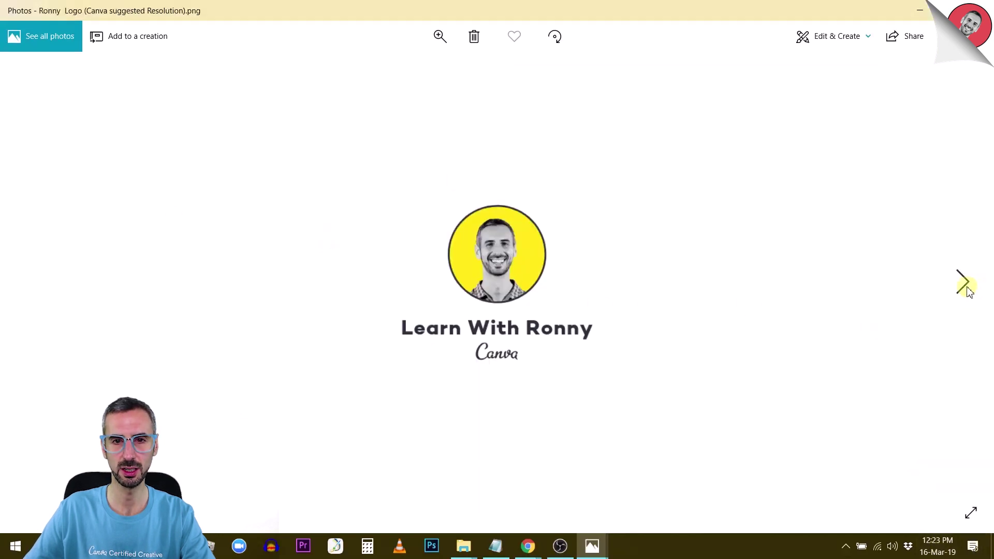
pyautogui.click(966, 283)
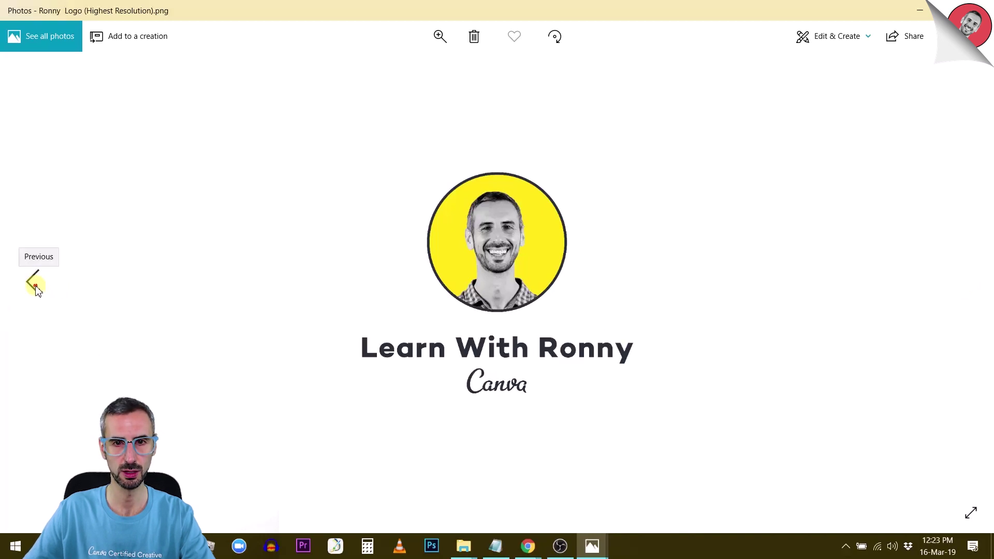
pyautogui.click(33, 282)
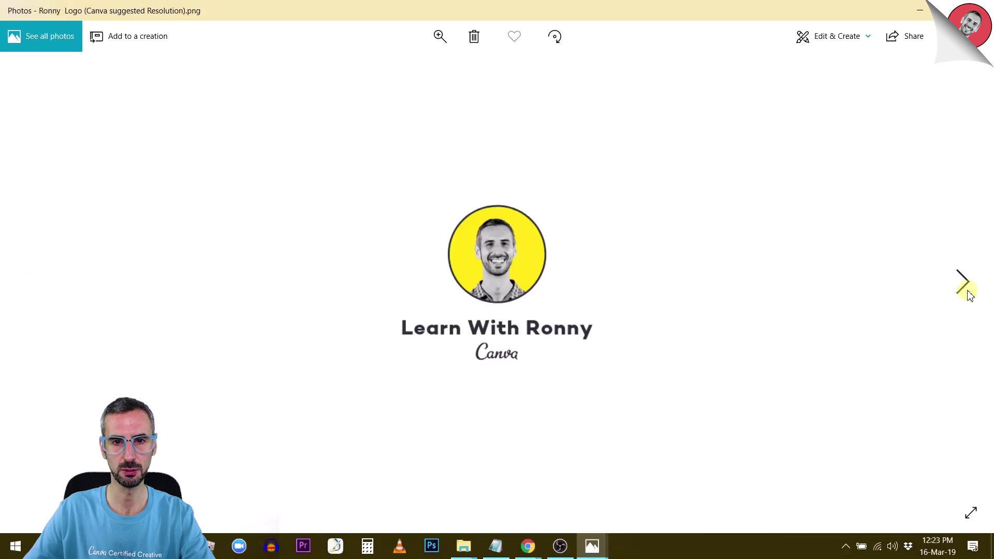
pyautogui.click(967, 290)
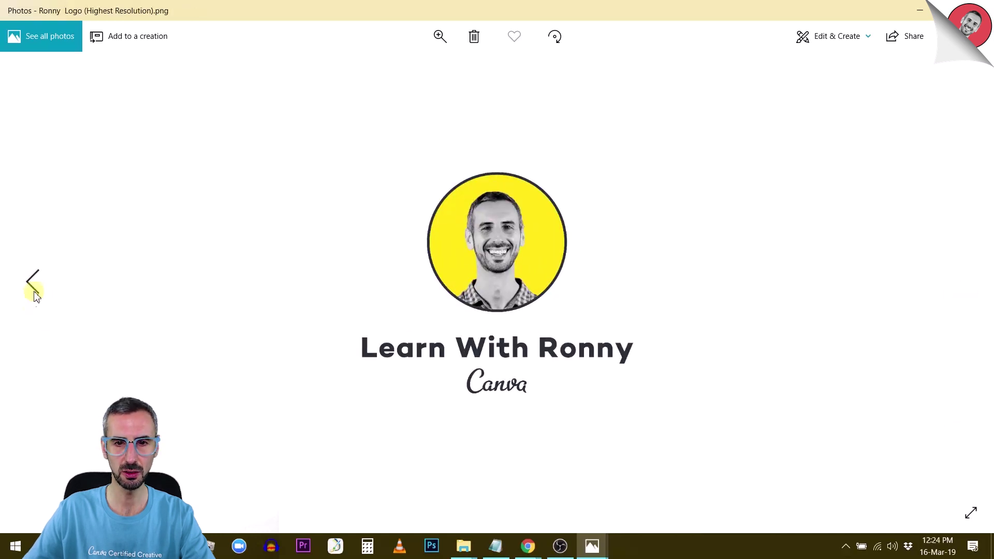
pyautogui.click(34, 282)
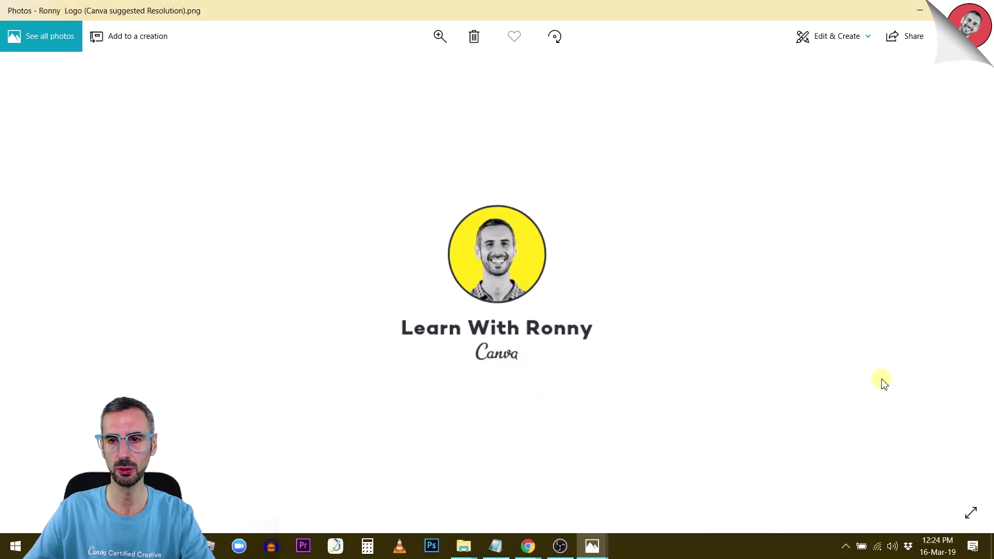
pyautogui.click(984, 298)
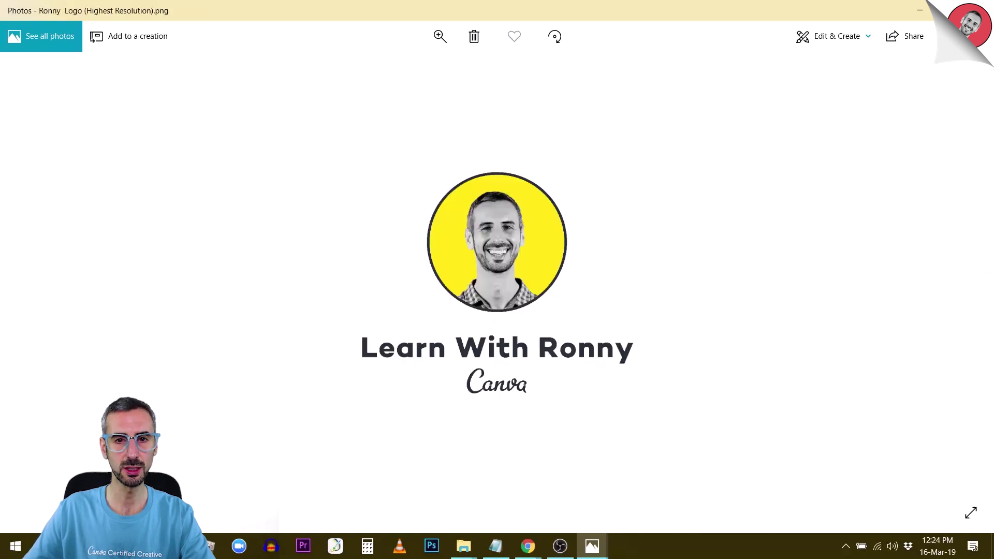
pyautogui.click(920, 10)
pyautogui.moveTo(278, 197); pyautogui.dragTo(463, 338)
# Return to Chrome, dismiss the 'Your design has been published!' dialog, and go to Home - Canva
pyautogui.click(527, 546)
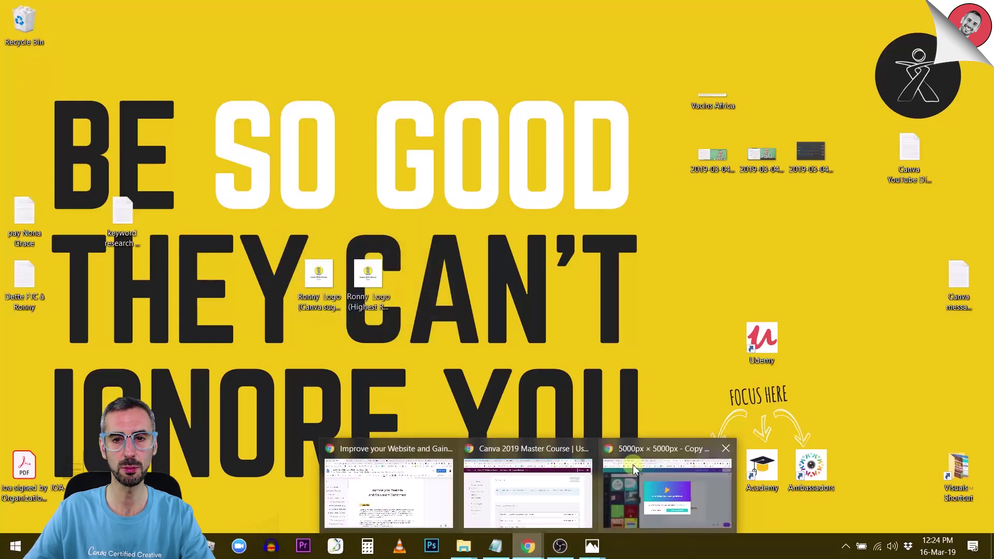
pyautogui.click(633, 465)
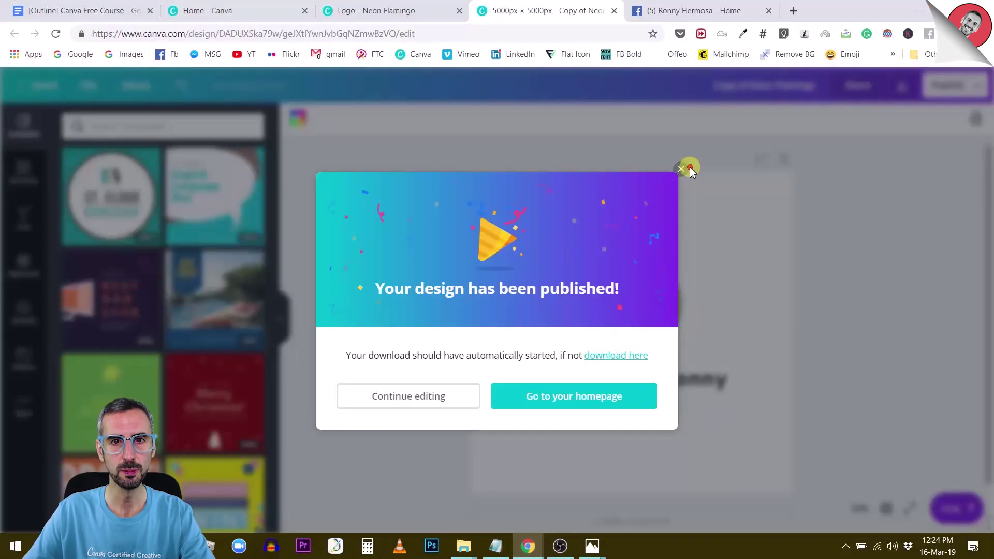
pyautogui.click(682, 169)
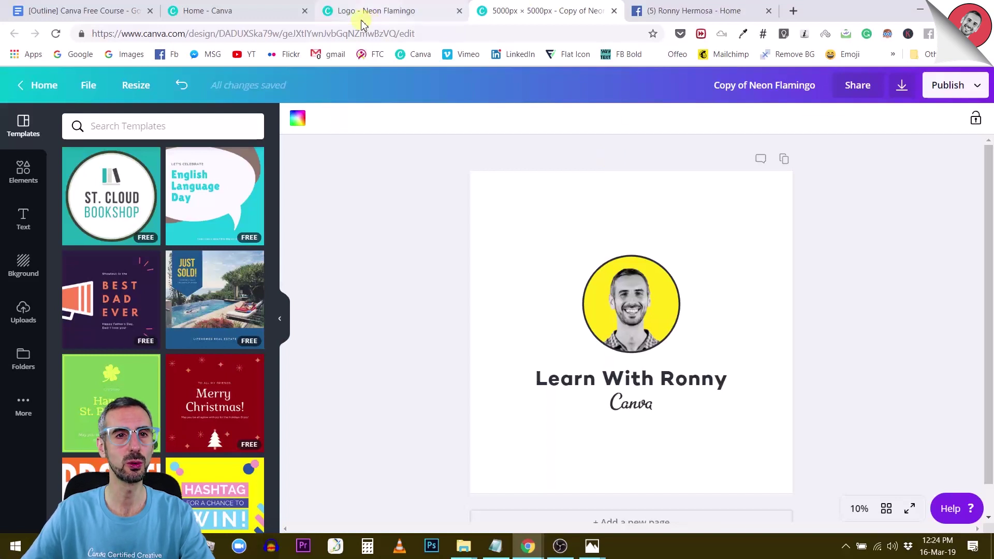
pyautogui.click(217, 11)
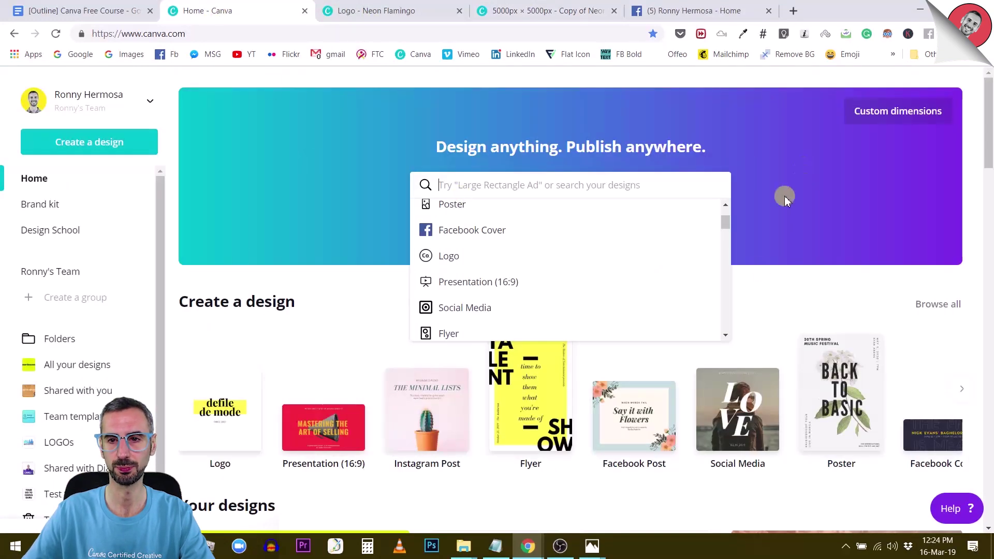
# Create a new blank design from the Custom size settings with width and height of 5000 px
pyautogui.click(857, 275)
pyautogui.click(619, 188)
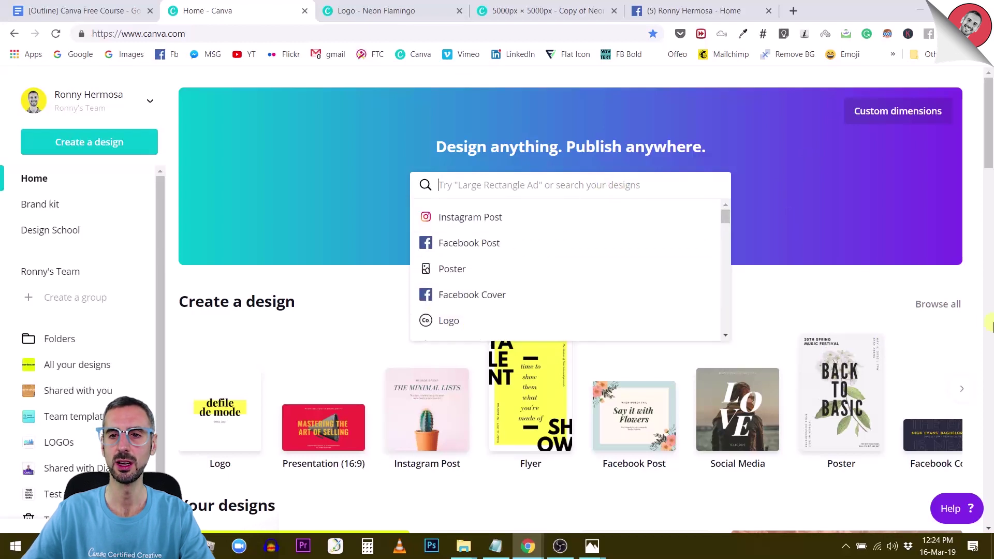
pyautogui.click(806, 278)
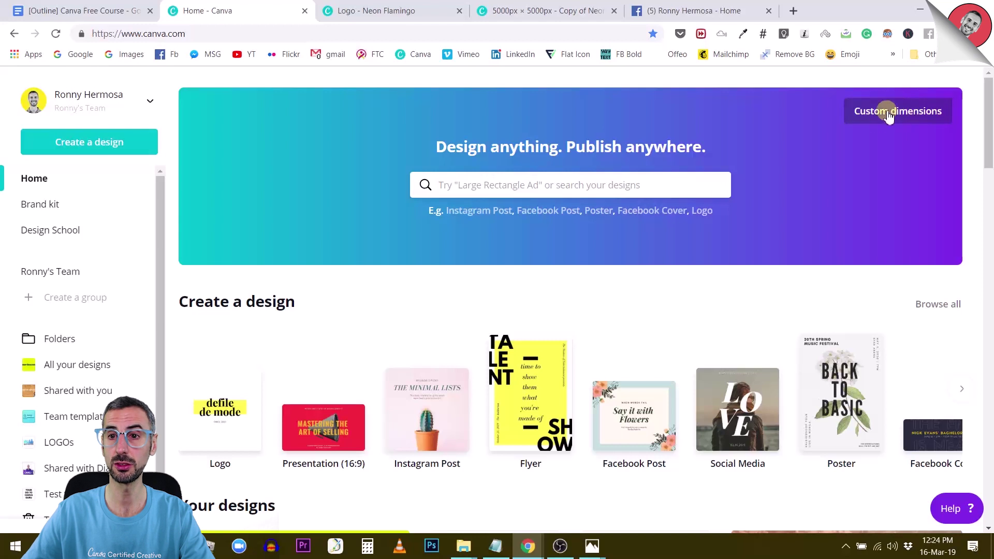
pyautogui.click(905, 113)
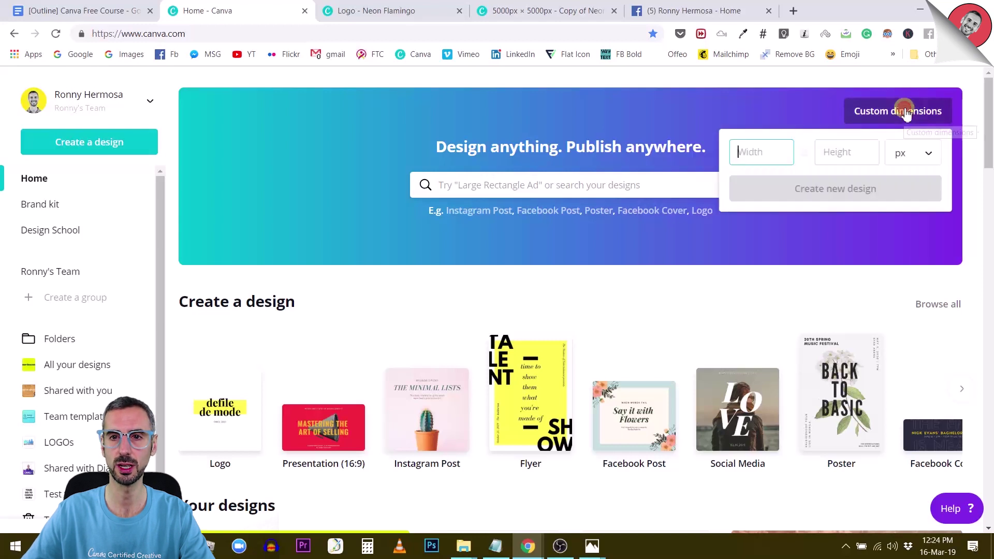
pyautogui.click(746, 155)
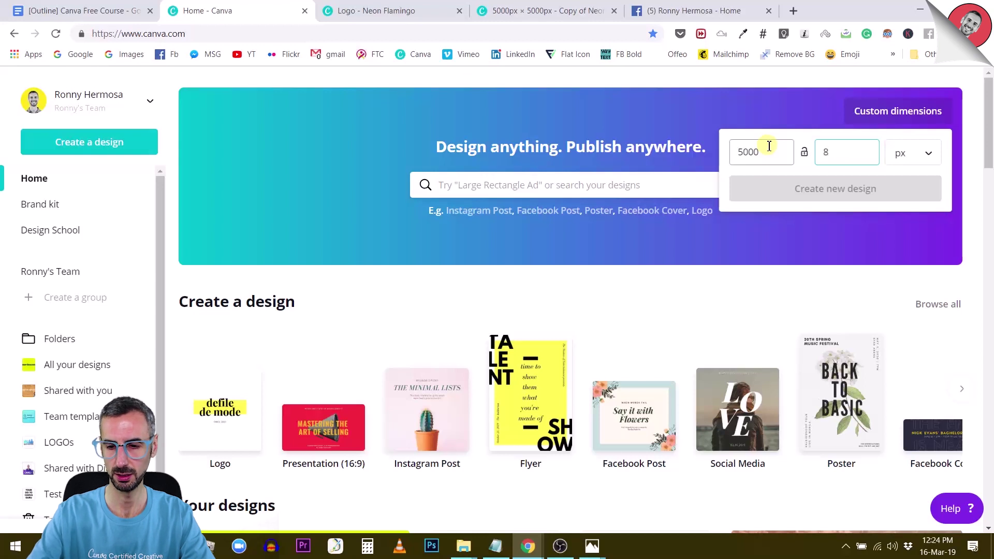
pyautogui.write('5000')
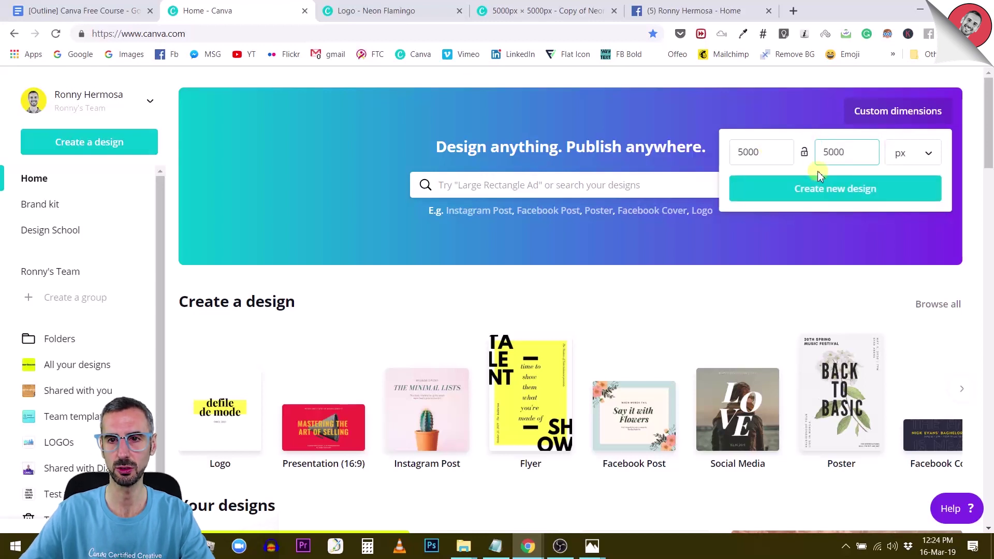
pyautogui.click(825, 192)
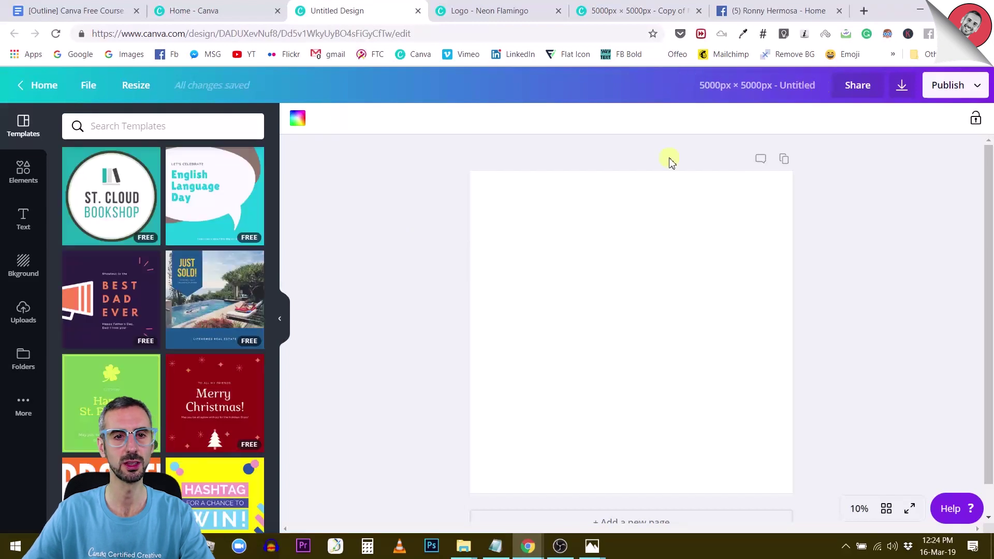
pyautogui.scroll(-2, 251, 290)
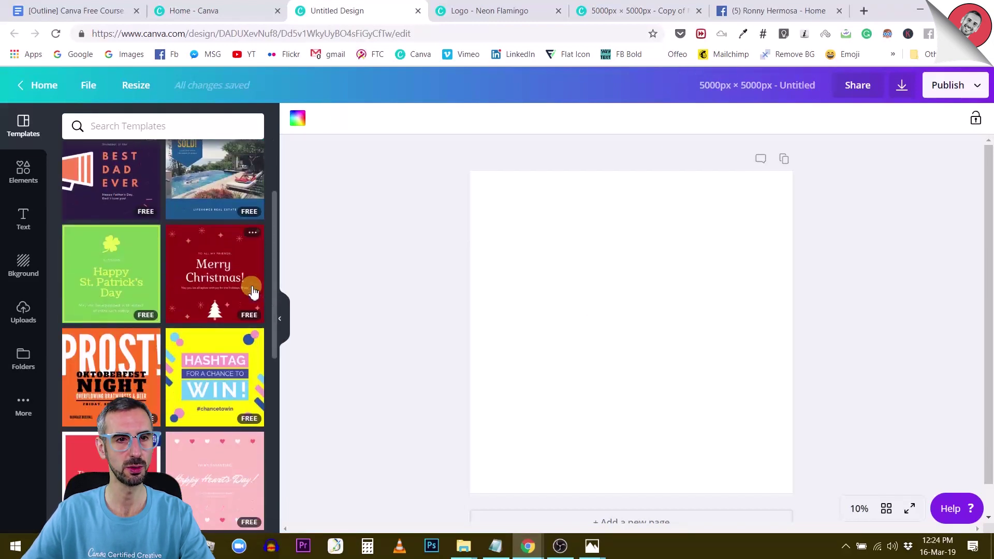
pyautogui.scroll(2, 251, 288)
pyautogui.scroll(-10, 111, 264)
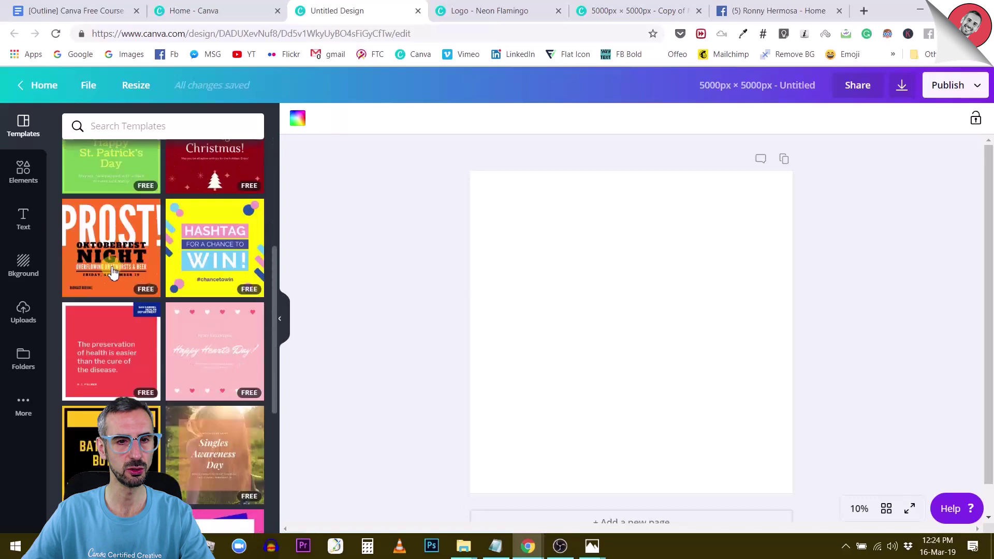
pyautogui.scroll(8, 117, 256)
pyautogui.scroll(2, 120, 249)
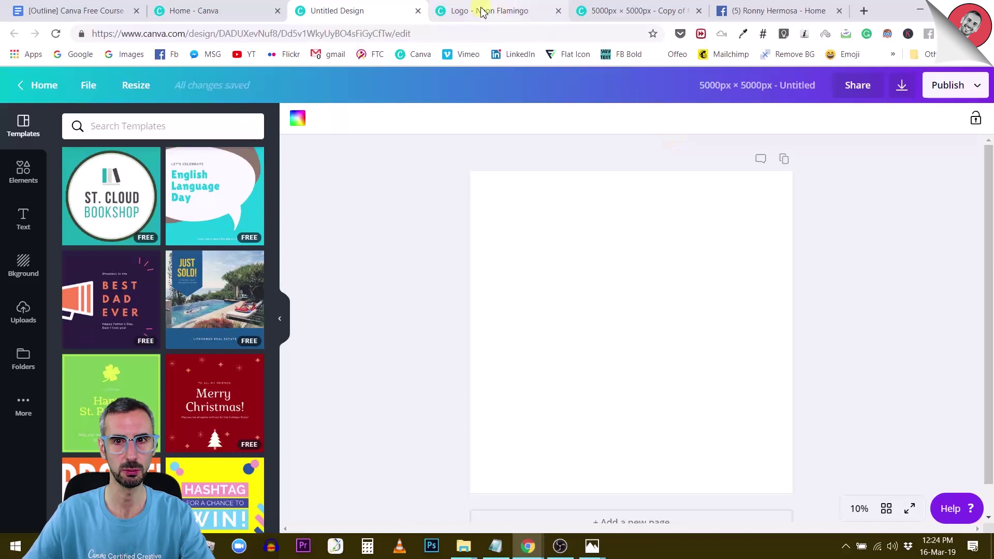
# Switch to Facebook and open the Go Social page from the account menu's list of managed pages
pyautogui.click(755, 11)
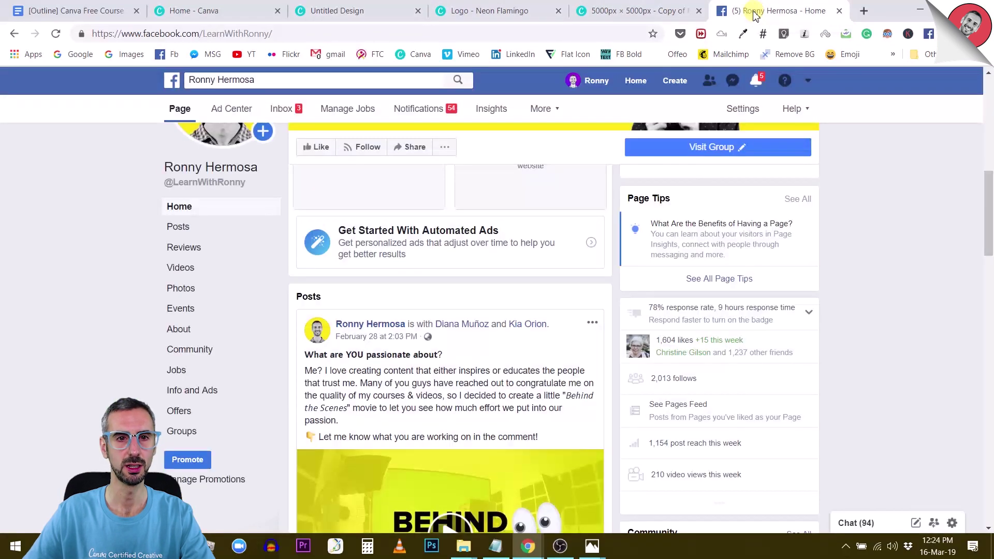
pyautogui.scroll(3, 623, 127)
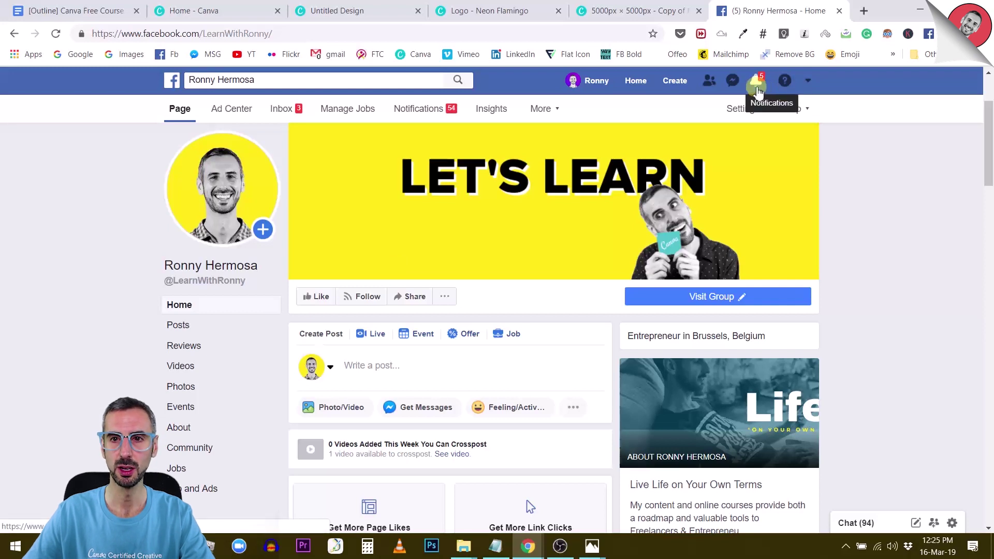
pyautogui.click(808, 81)
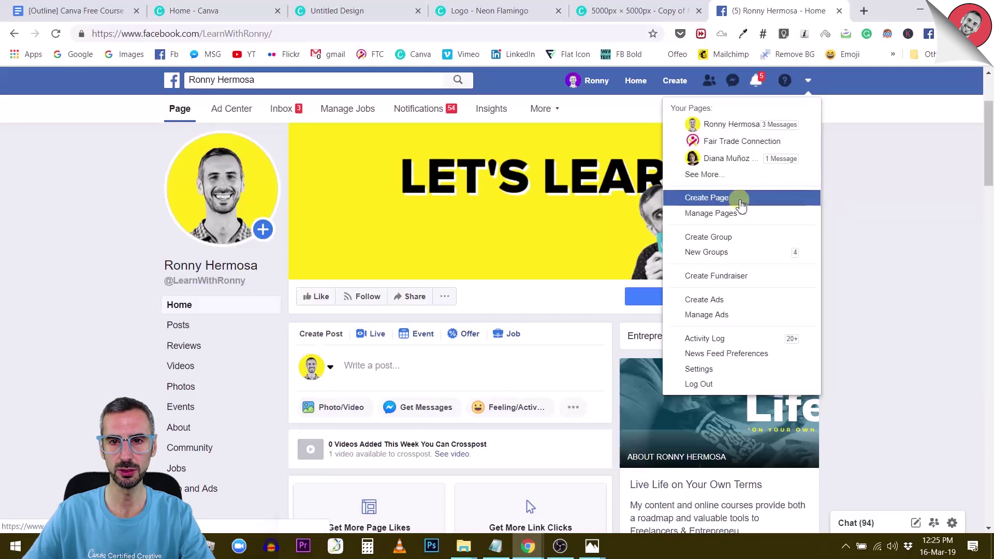
pyautogui.click(700, 175)
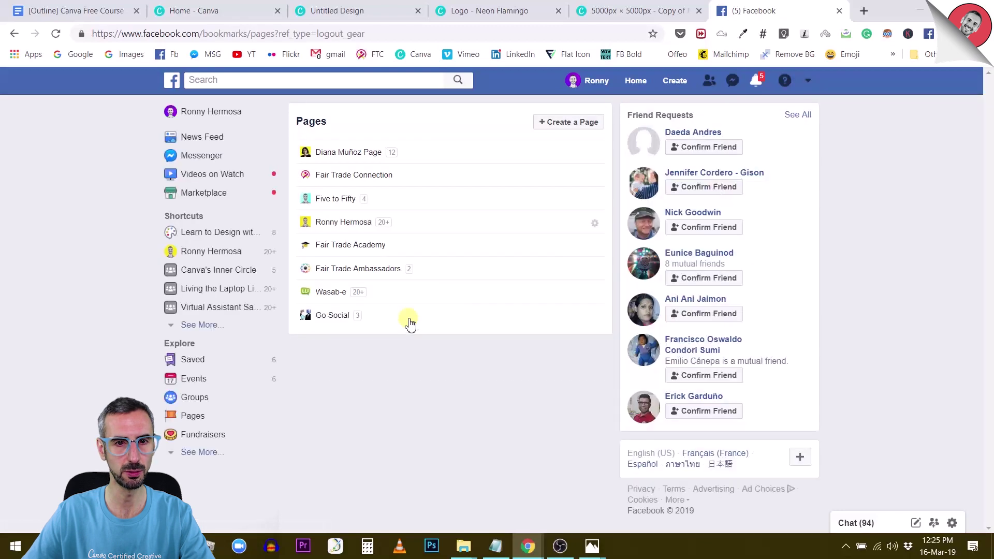
pyautogui.click(329, 317)
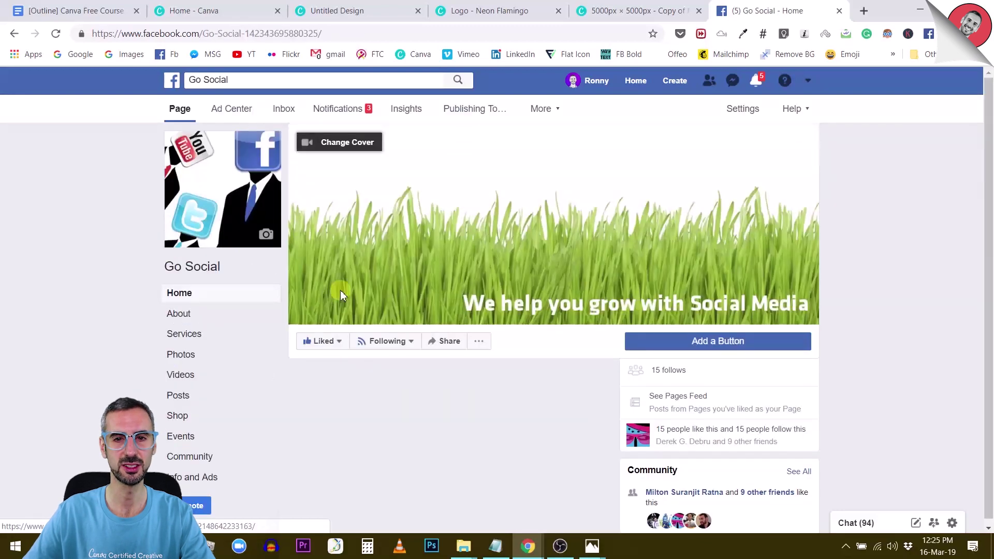
pyautogui.scroll(-5, 427, 235)
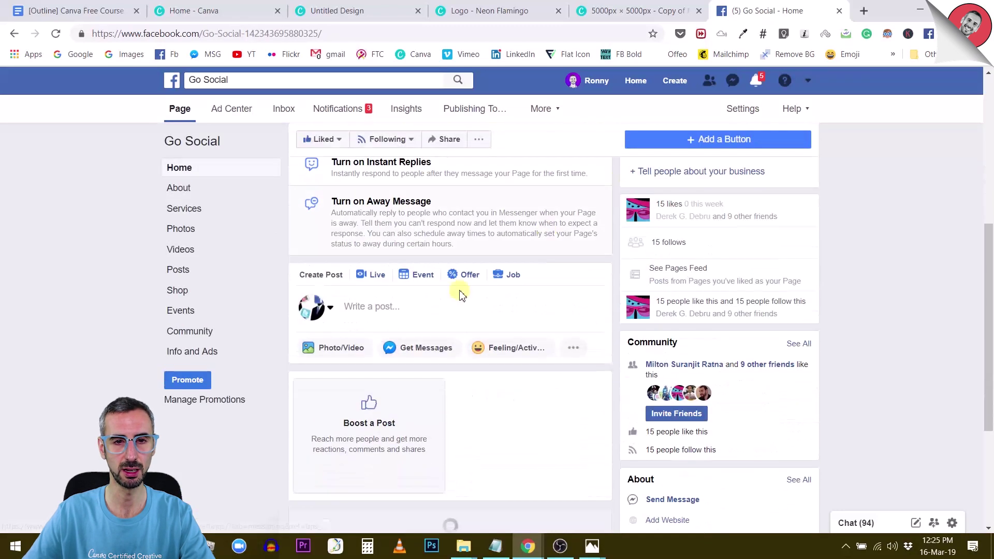
pyautogui.scroll(3, 307, 346)
# Publish a Go Social post with the Canva suggested Resolution logo, captioned 'Canva suggested res (500 x 500px)'
pyautogui.scroll(-3, 306, 346)
pyautogui.click(400, 371)
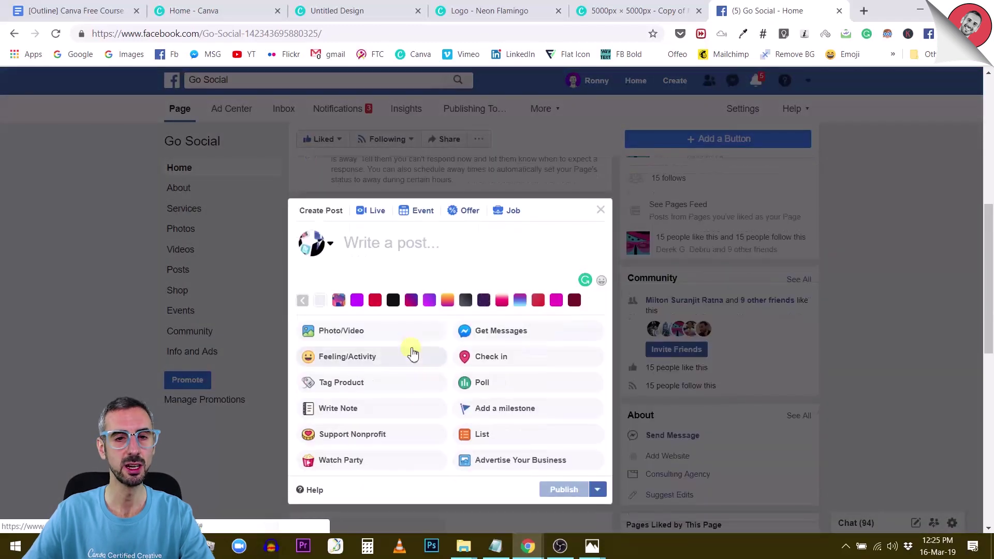
pyautogui.click(358, 334)
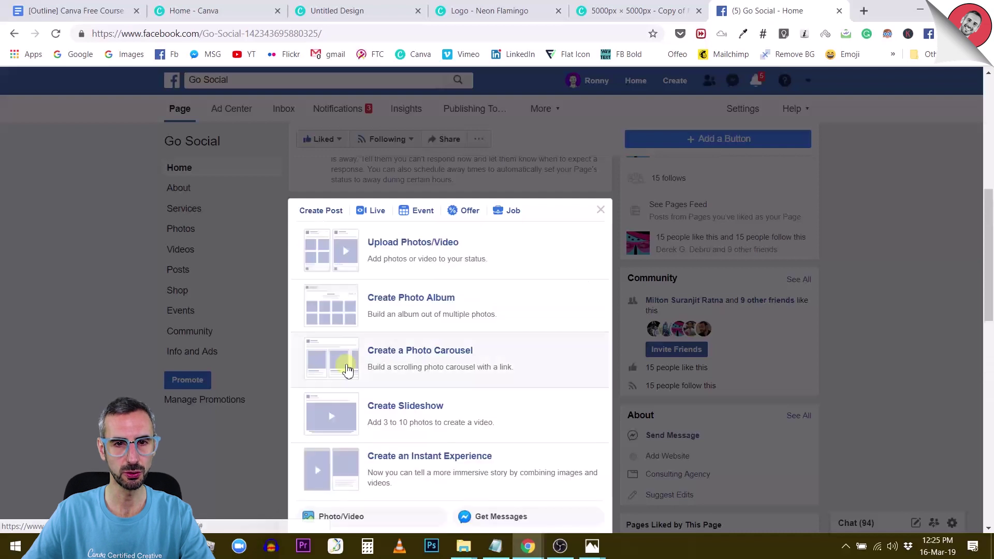
pyautogui.click(403, 250)
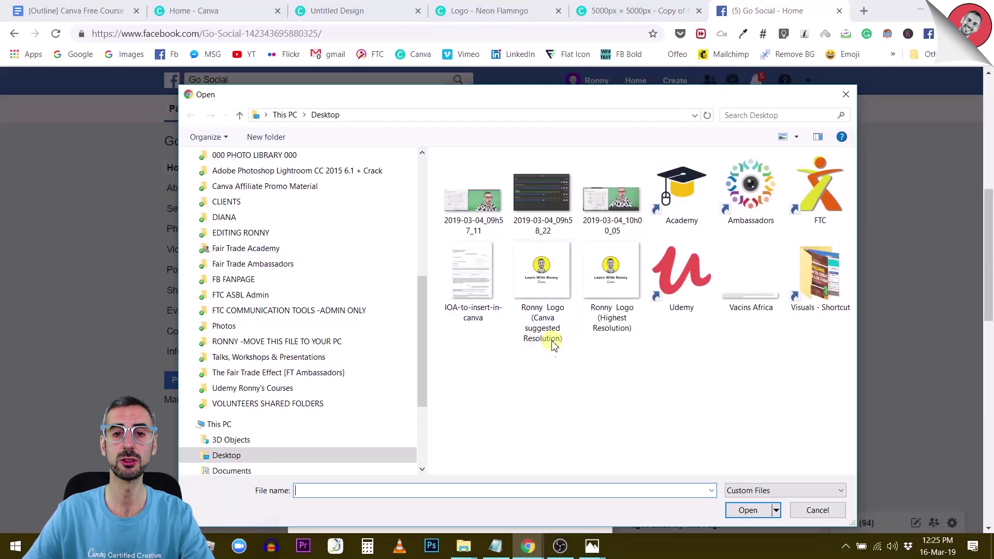
pyautogui.click(536, 273)
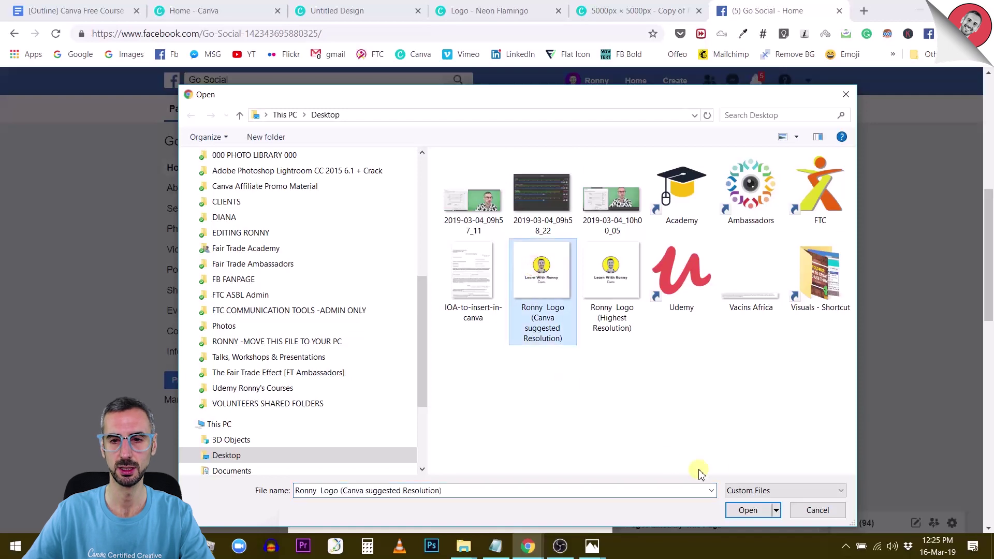
pyautogui.click(739, 507)
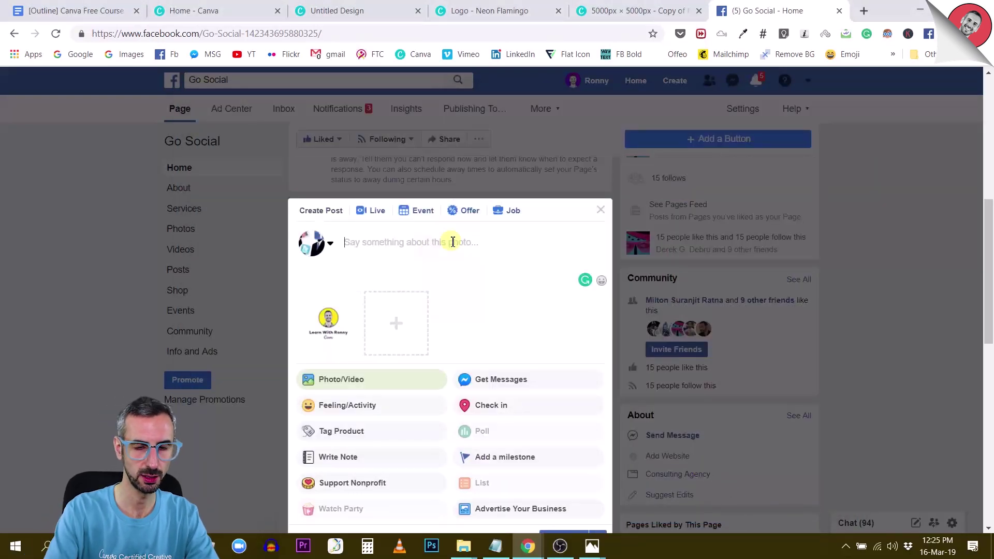
pyautogui.write('Canva')
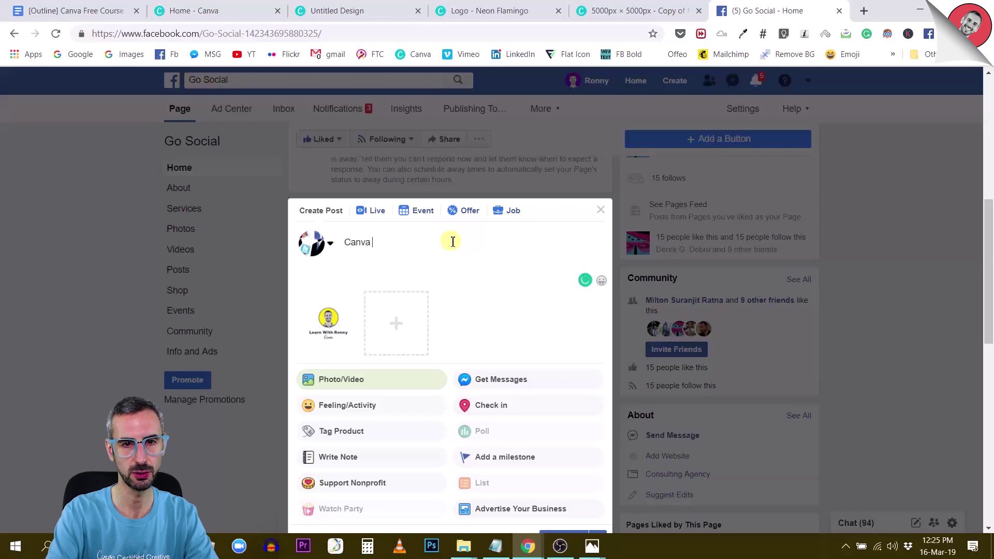
pyautogui.write(' suggested res ')
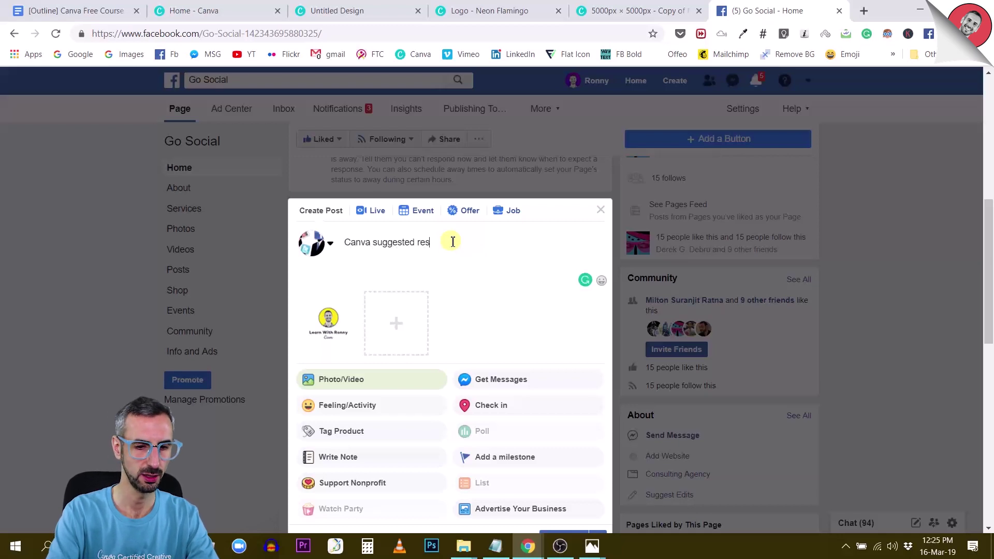
pyautogui.write('(500 x 500px')
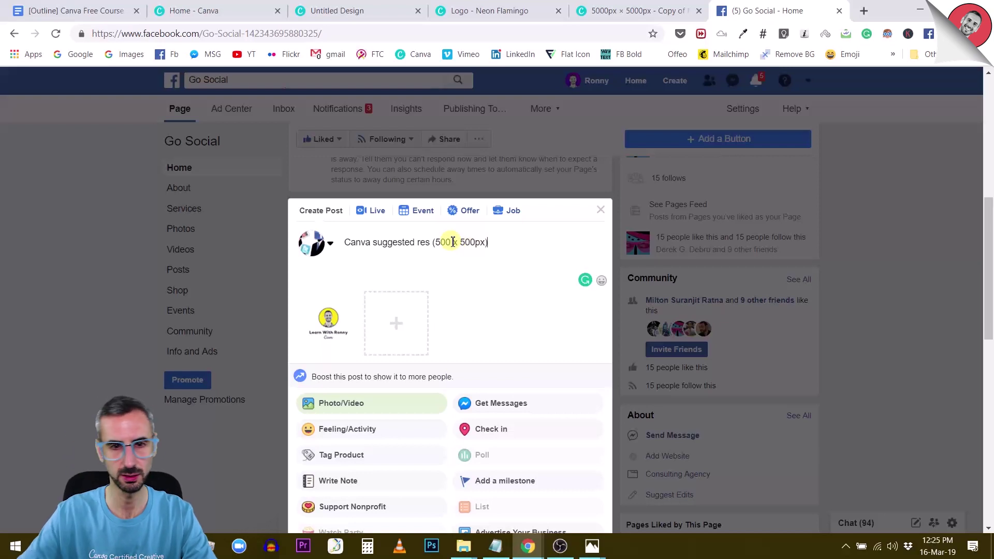
pyautogui.scroll(-4, 523, 451)
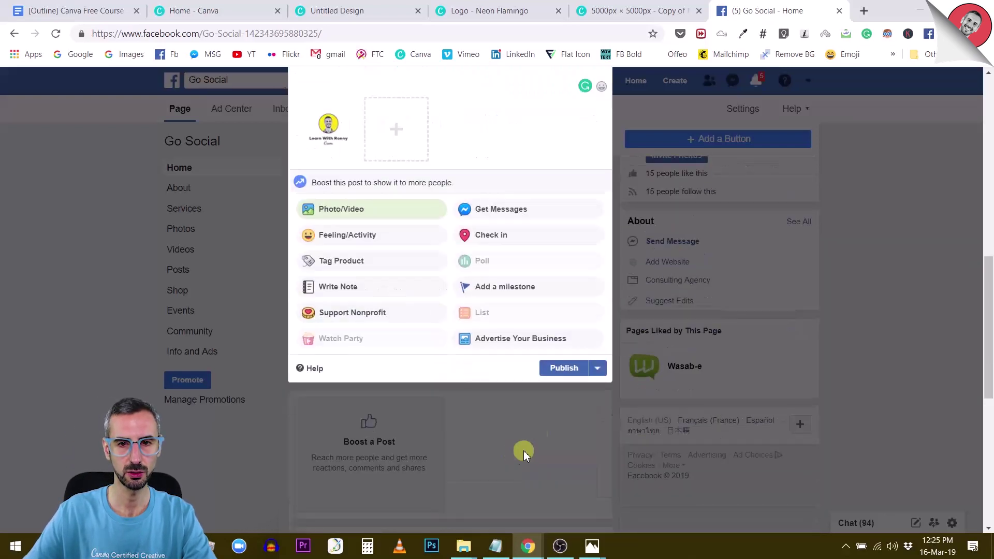
pyautogui.click(563, 369)
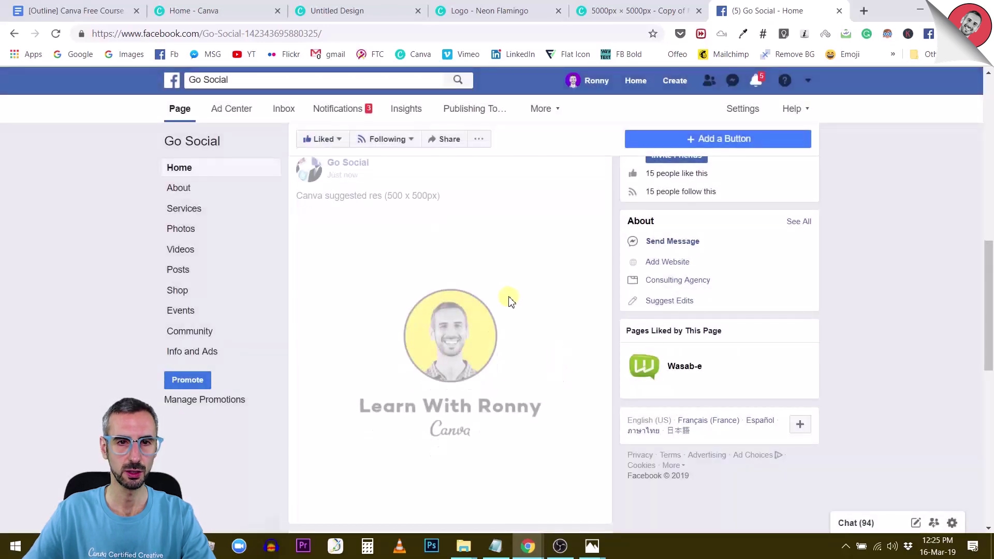
# Publish a second Go Social post with the Highest Resolution logo, captioned 'highest res (5000 x 5000px)'
pyautogui.scroll(4, 488, 308)
pyautogui.click(441, 242)
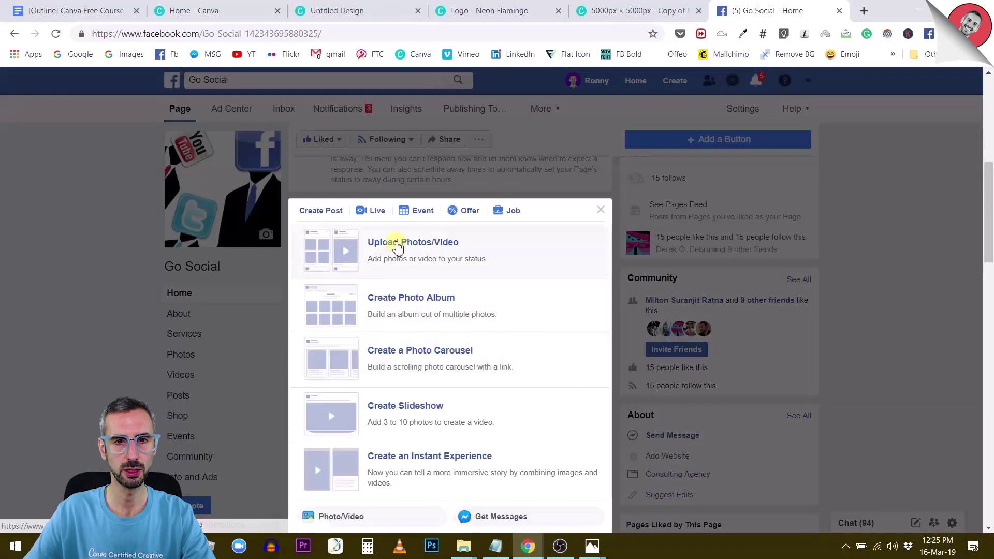
pyautogui.click(400, 247)
pyautogui.click(611, 275)
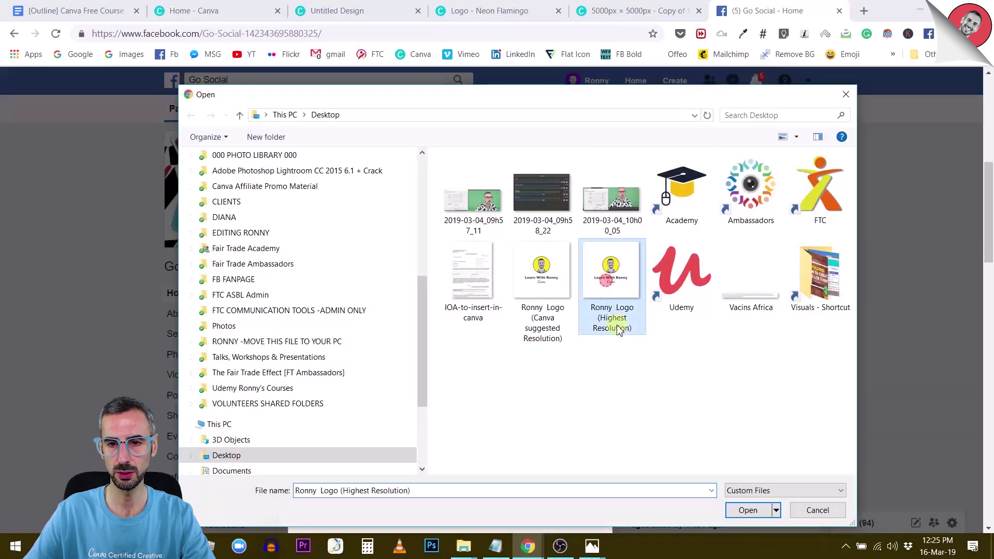
pyautogui.click(746, 510)
pyautogui.click(393, 247)
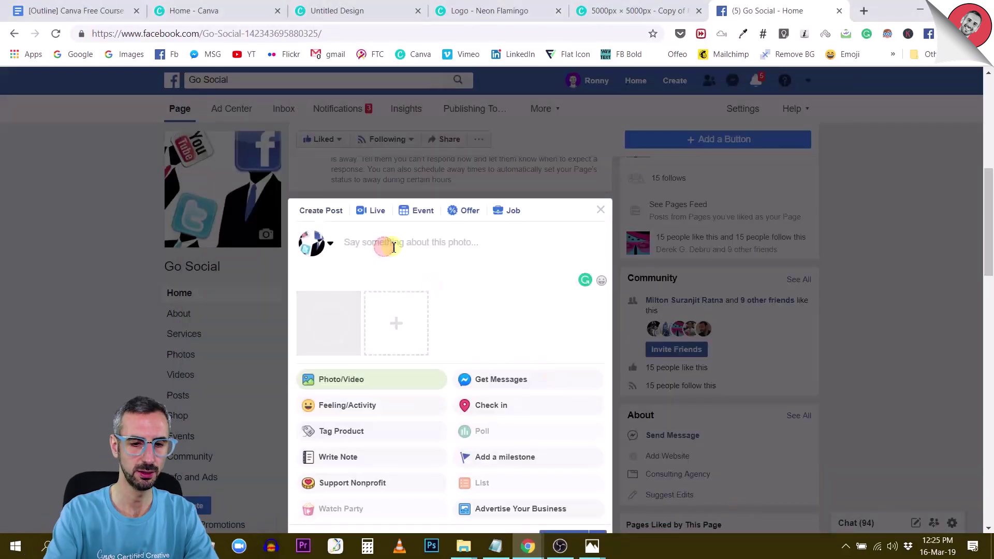
pyautogui.write('highest res')
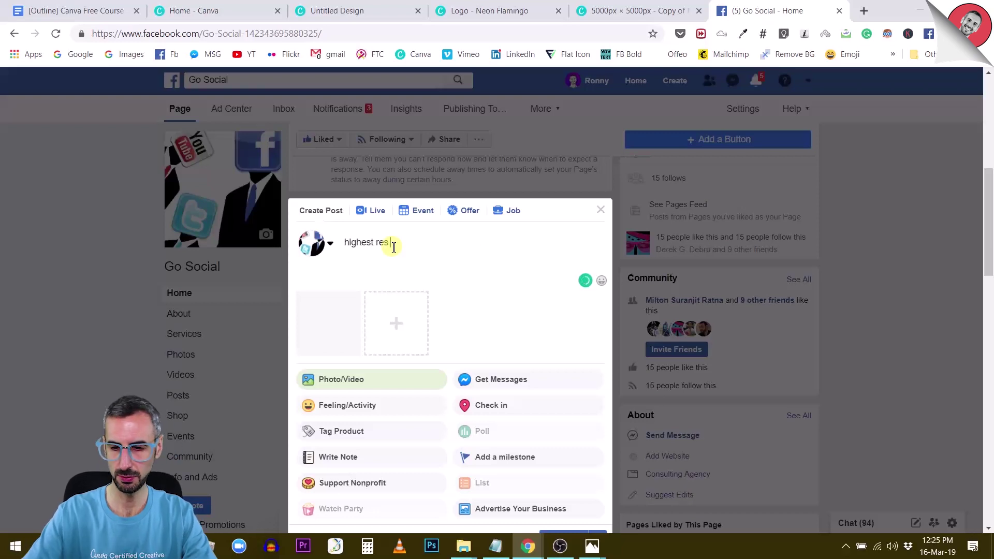
pyautogui.write(' (5000 x ')
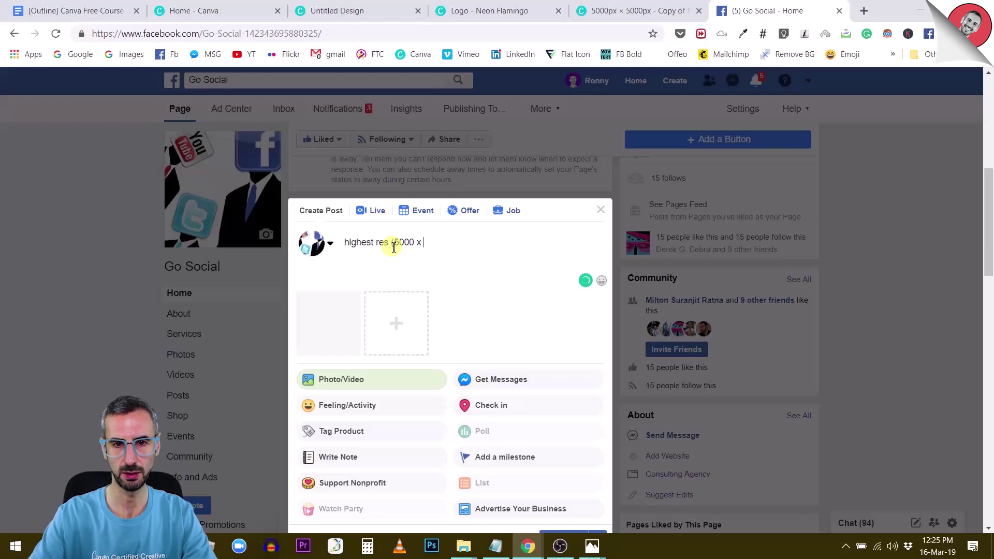
pyautogui.write('5000')
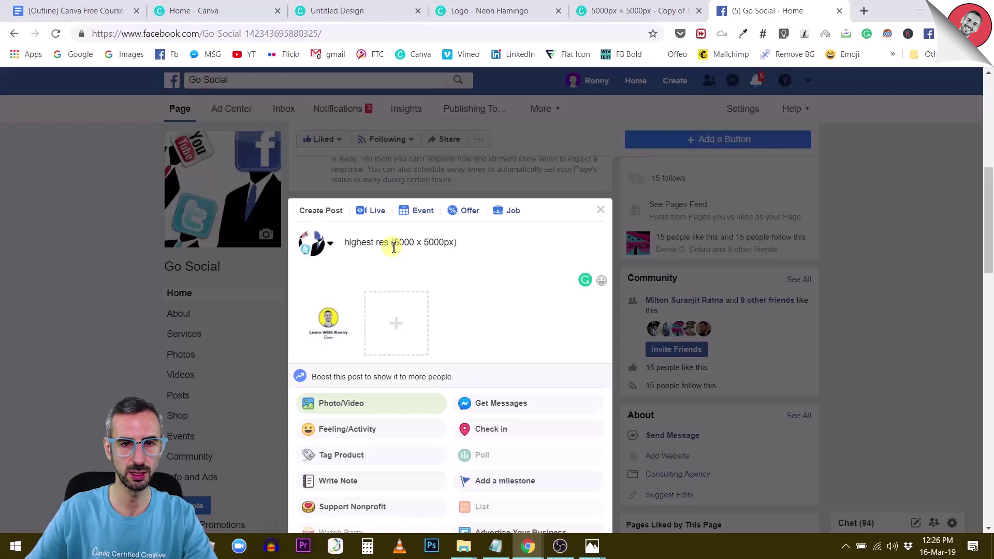
pyautogui.scroll(-3, 562, 421)
pyautogui.click(565, 369)
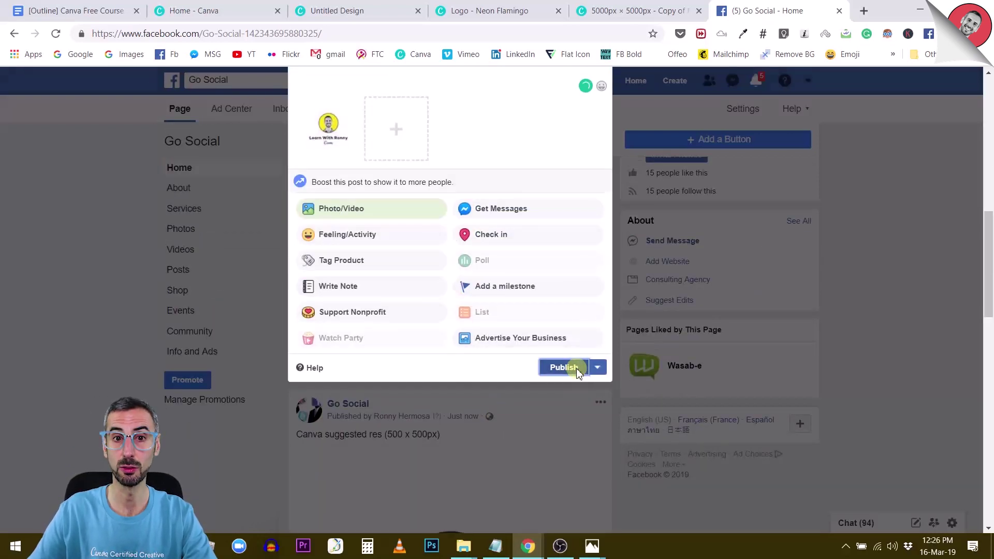
# Open the posted 500 px logo photo in the full-screen viewer
pyautogui.scroll(-5, 570, 362)
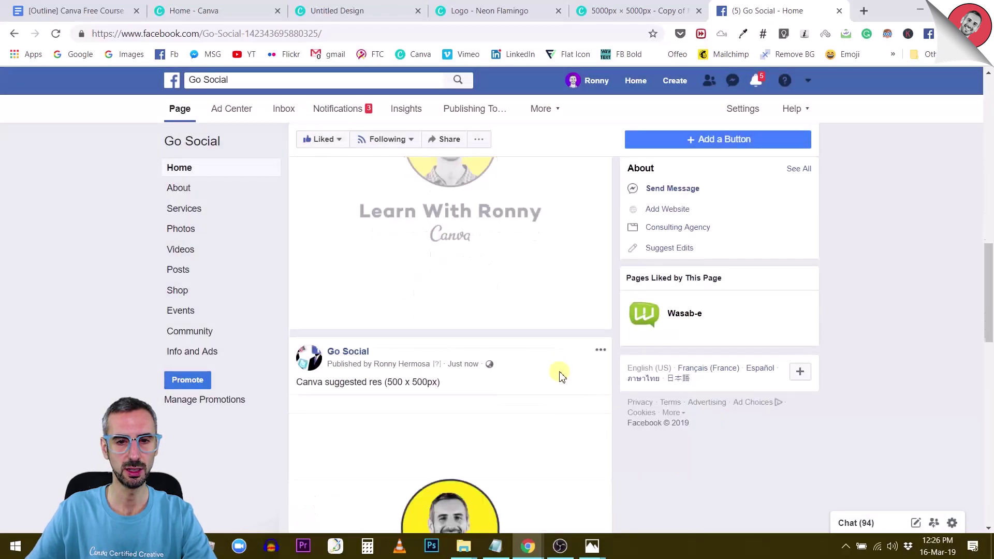
pyautogui.scroll(4, 551, 354)
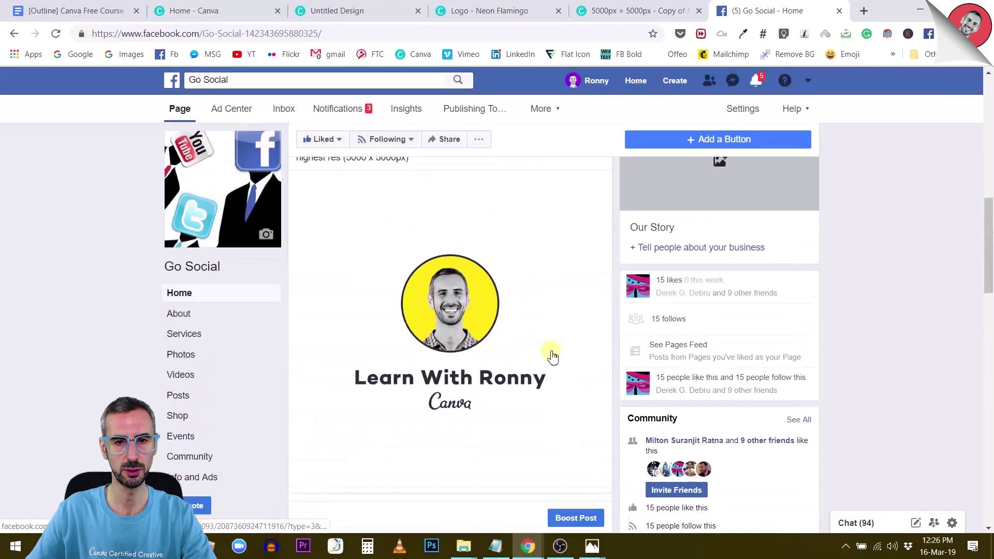
pyautogui.scroll(-6, 544, 355)
pyautogui.click(455, 496)
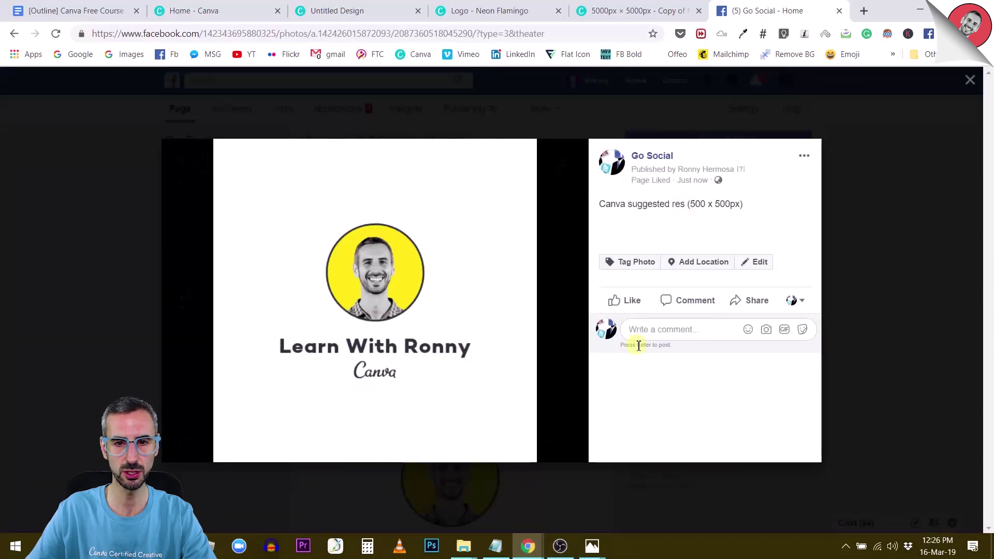
pyautogui.moveTo(526, 462)
pyautogui.click(562, 170)
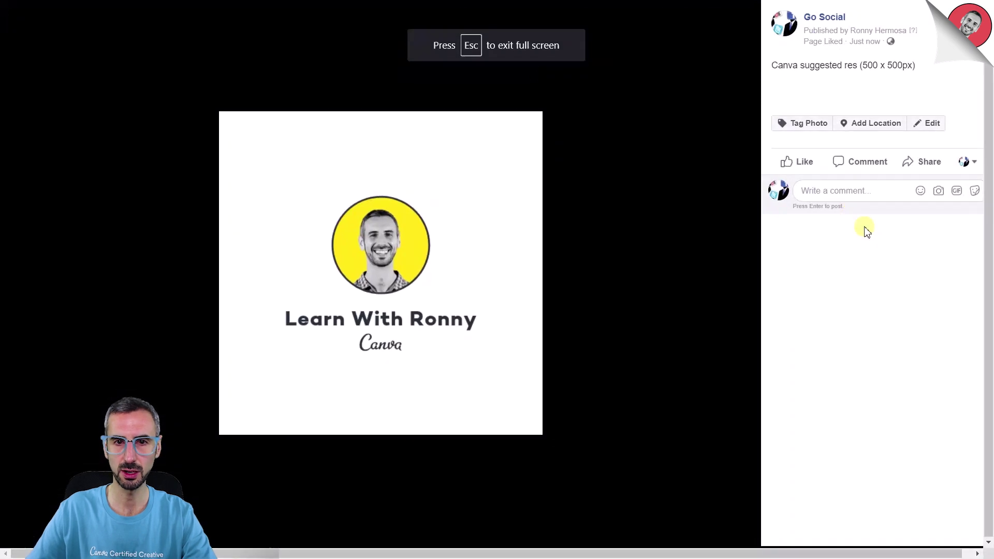
# Flip back and forth between the 5000 px and 500 px logo photos, then exit full screen
pyautogui.moveTo(307, 262)
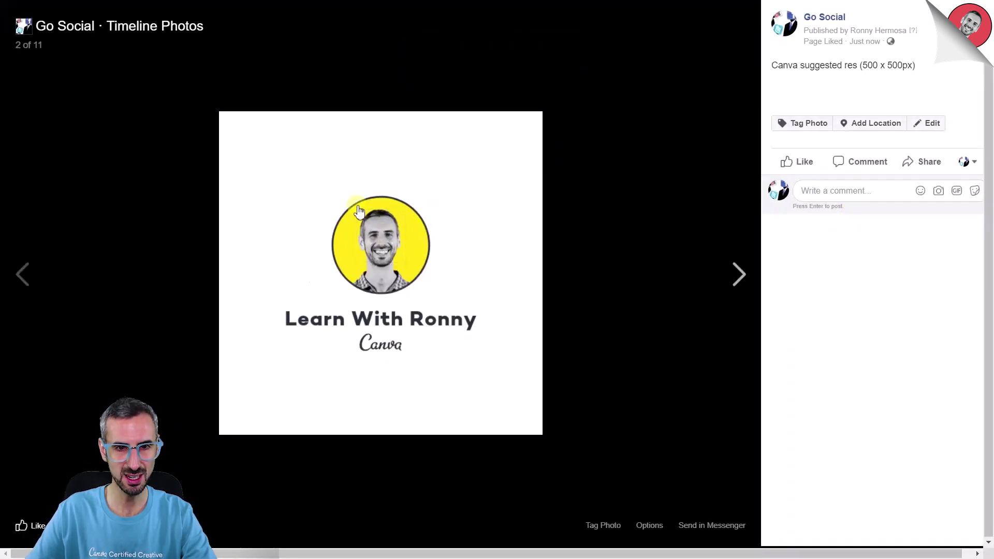
pyautogui.click(332, 350)
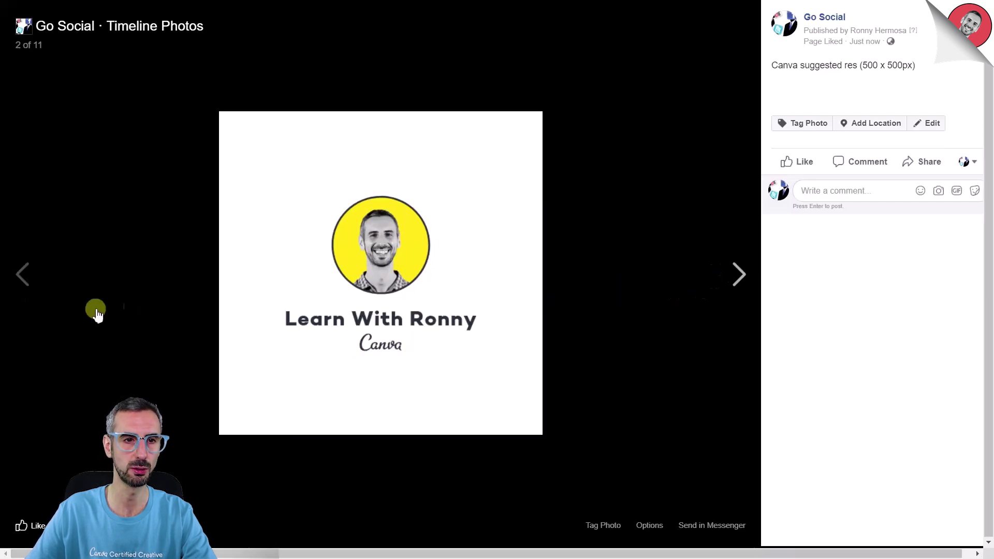
pyautogui.click(26, 277)
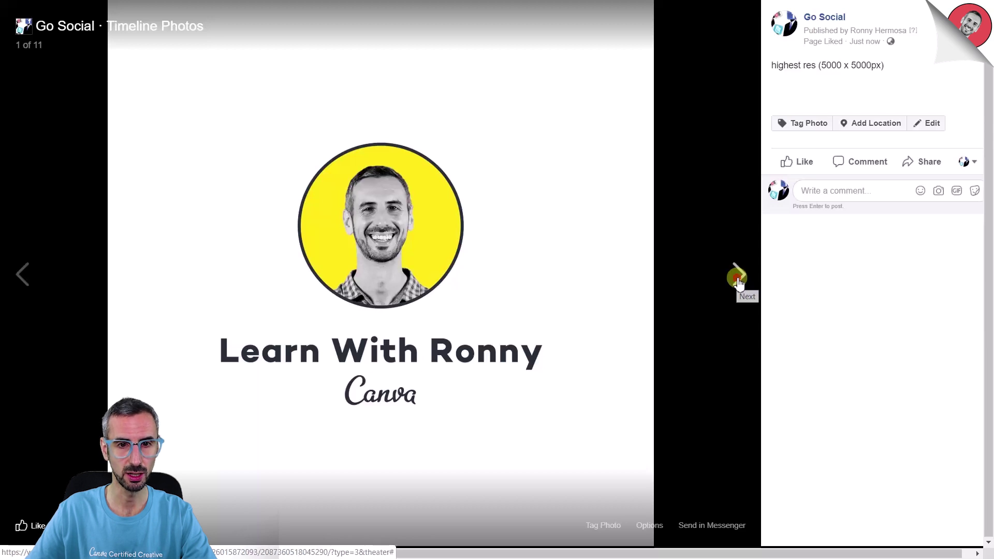
pyautogui.click(738, 278)
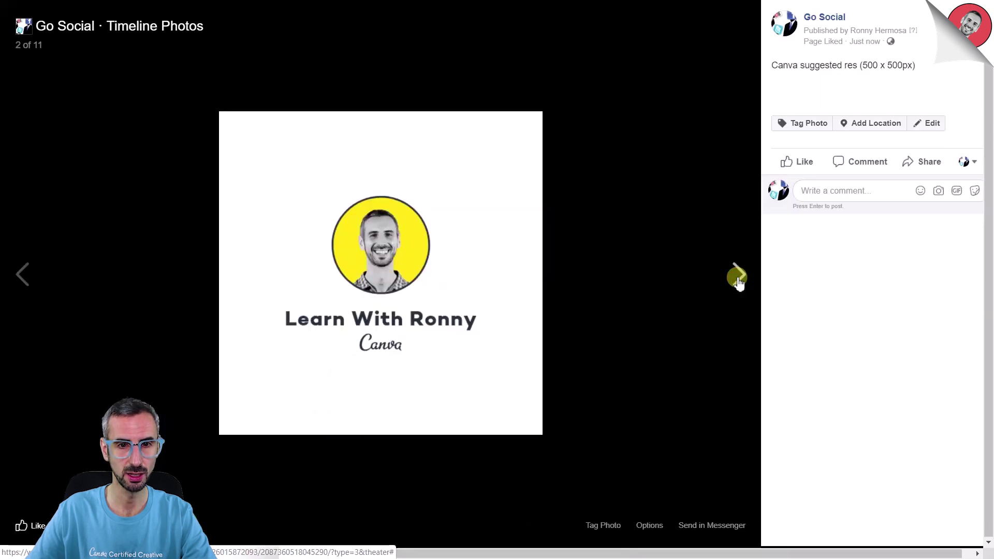
pyautogui.click(22, 275)
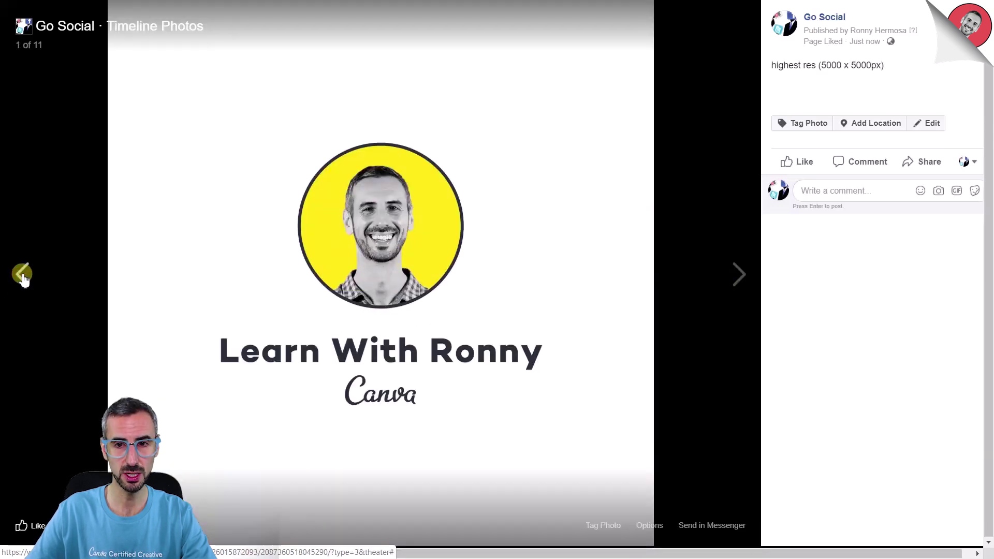
pyautogui.click(739, 282)
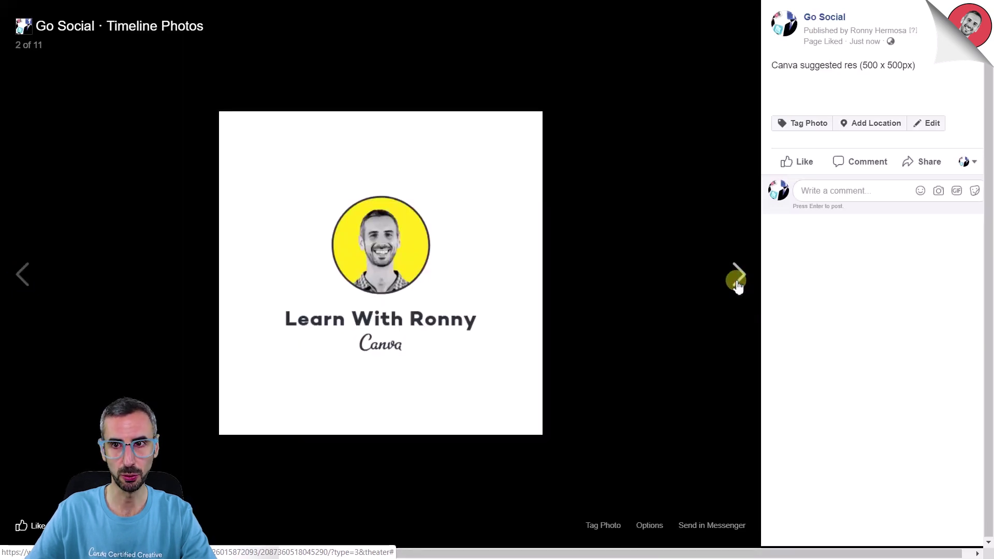
pyautogui.press('Escape')
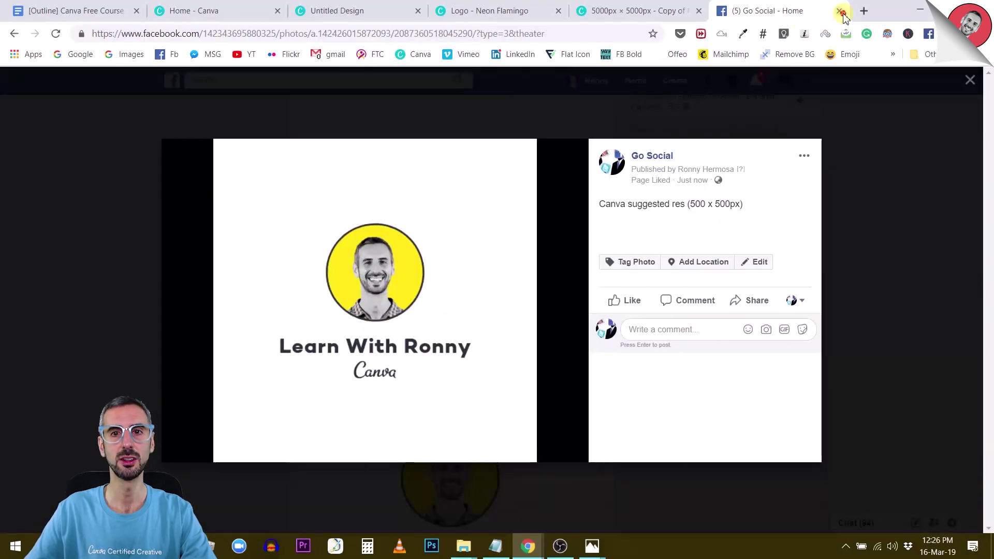
# Close the Facebook tab to return to the 5000 × 5000 px Copy of Neon Flamingo design
pyautogui.click(841, 10)
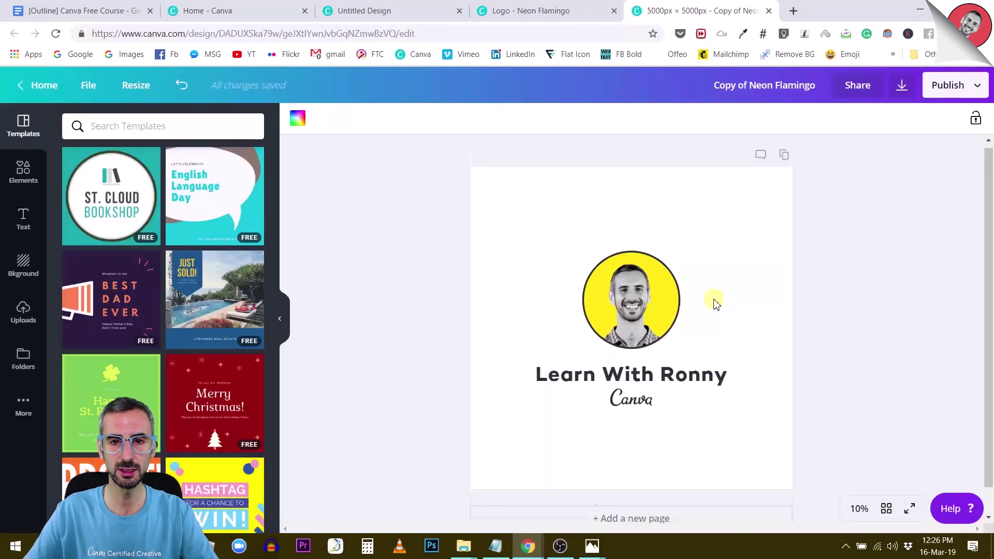